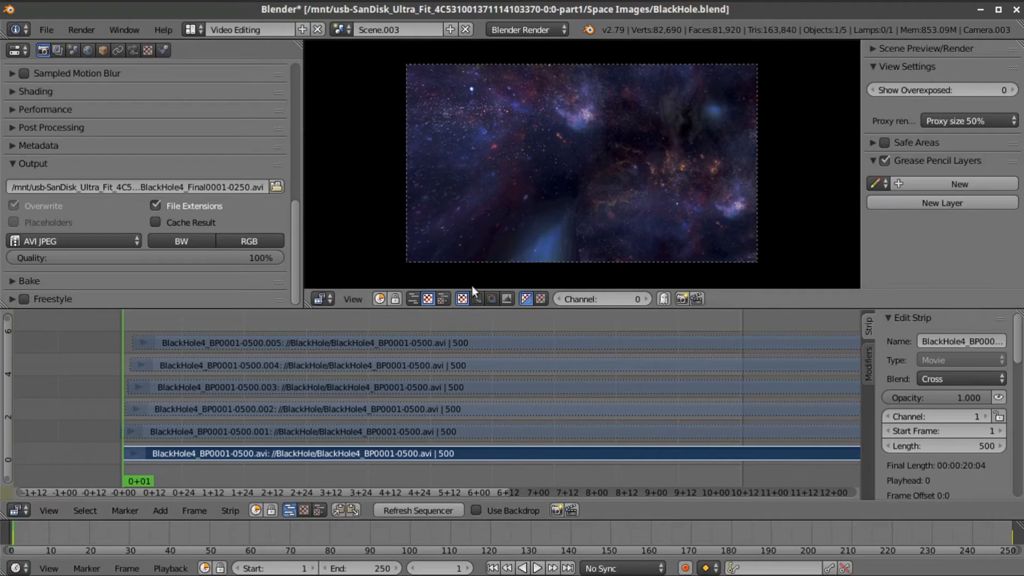
# - Scrub the sequence to preview the black hole footage, and review the scene's render dimensions and frame range
pyautogui.moveTo(408, 319); pyautogui.dragTo(662, 322)
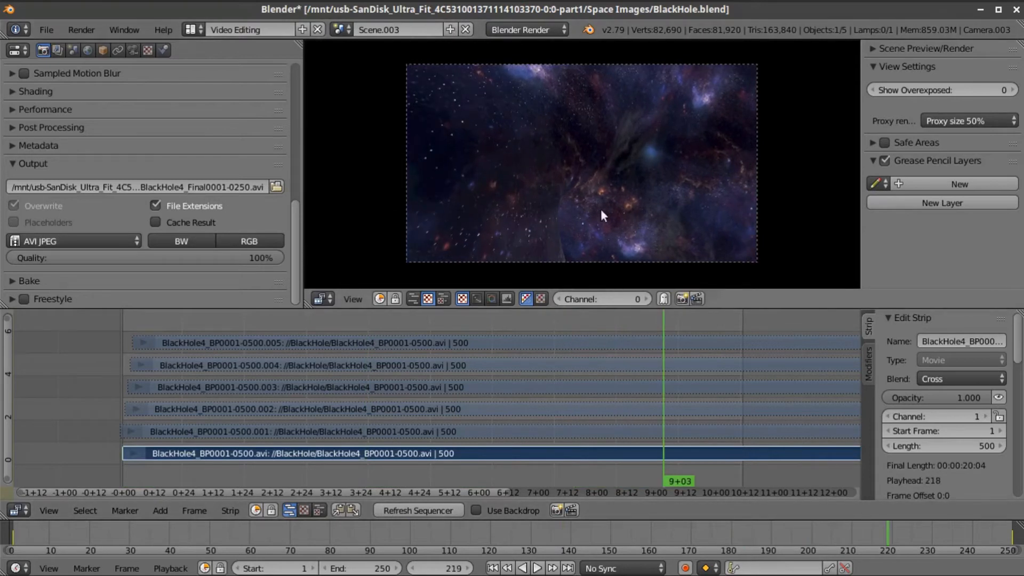
pyautogui.click(442, 325)
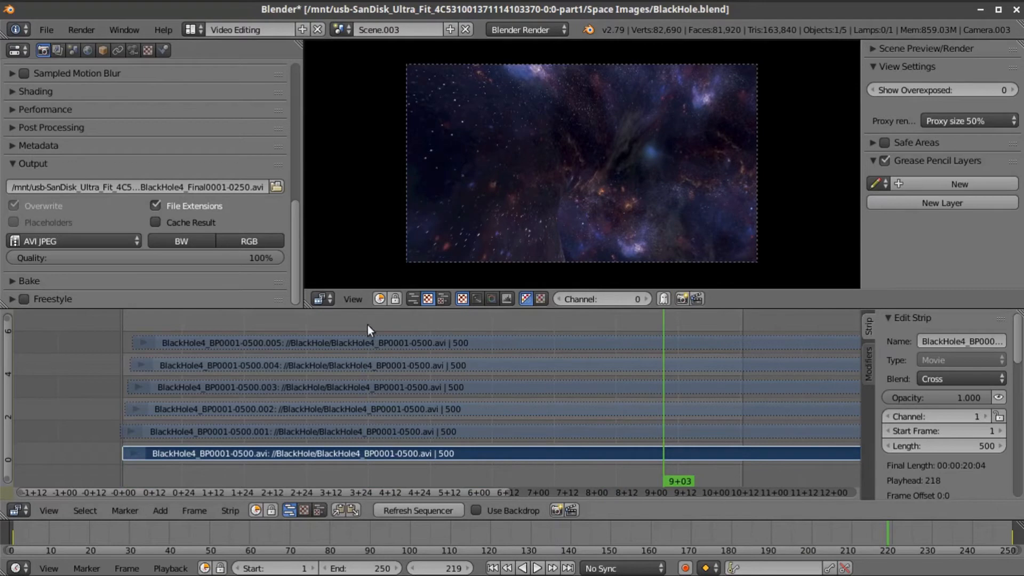
pyautogui.click(287, 318)
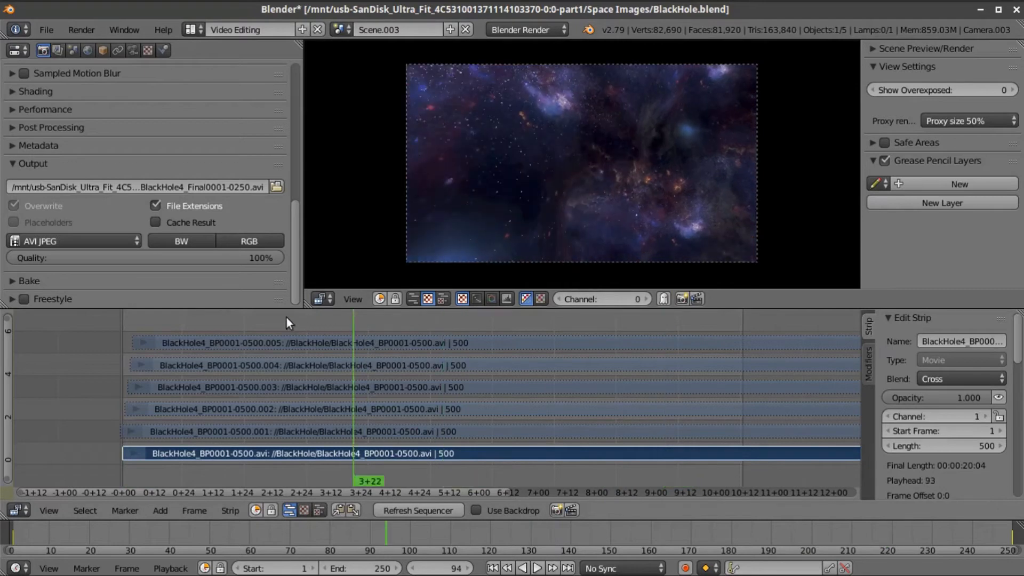
pyautogui.click(270, 317)
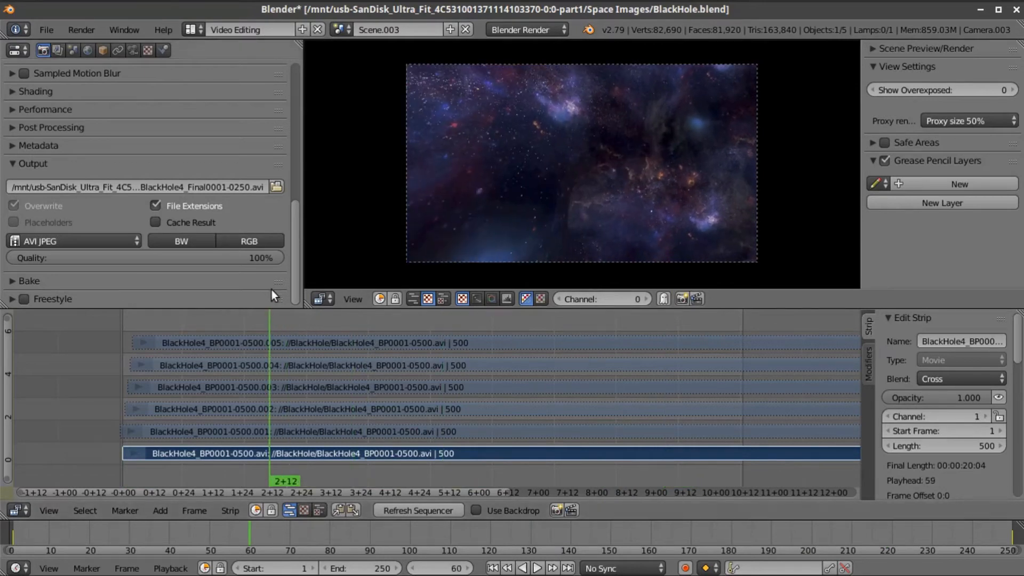
pyautogui.scroll(5, 280, 242)
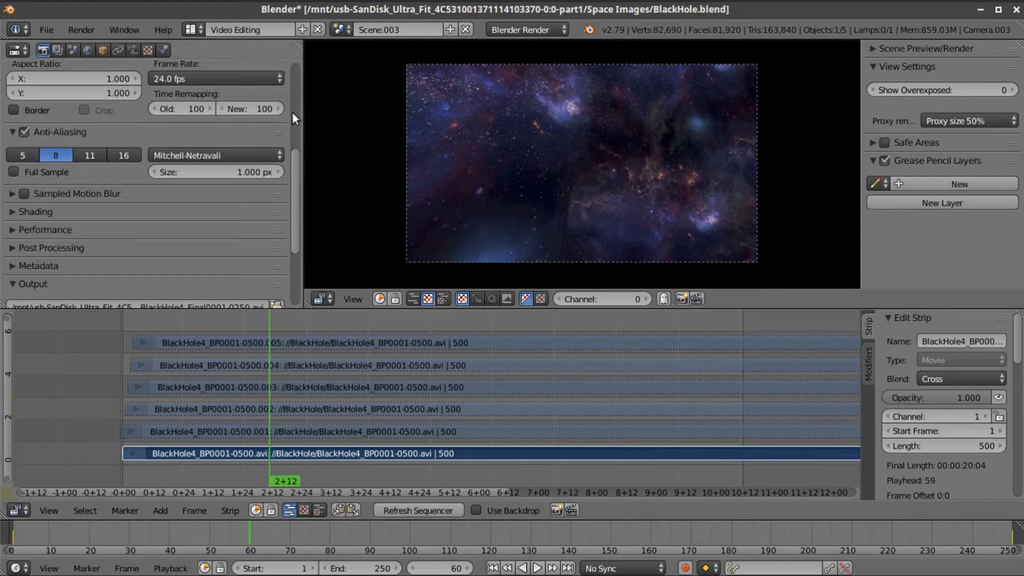
pyautogui.scroll(5, 275, 115)
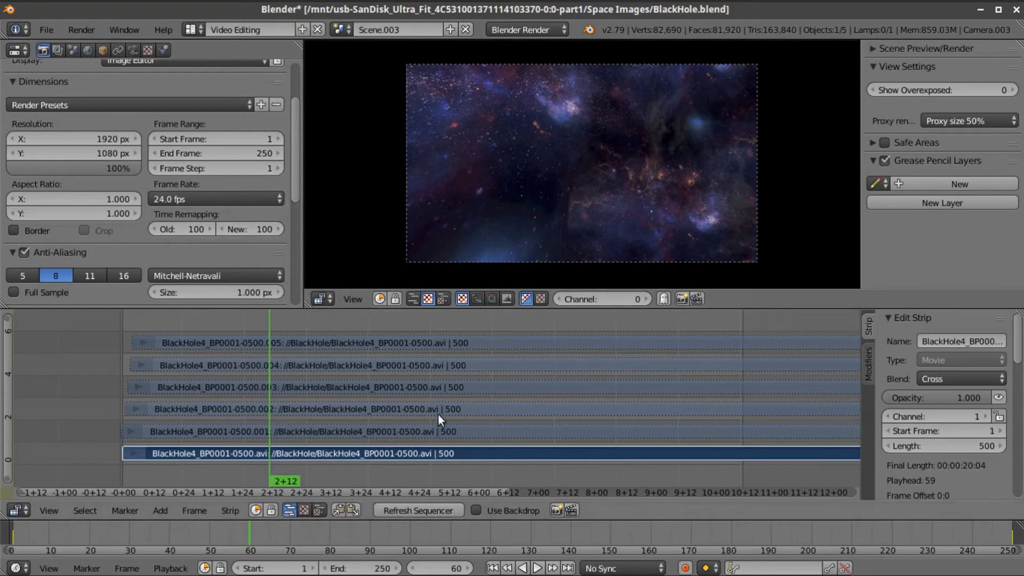
# - Unmute the BlackHole4_BP0001-0500.001 and .002 movie strips on channels 2 and 3
pyautogui.rightClick(328, 430)
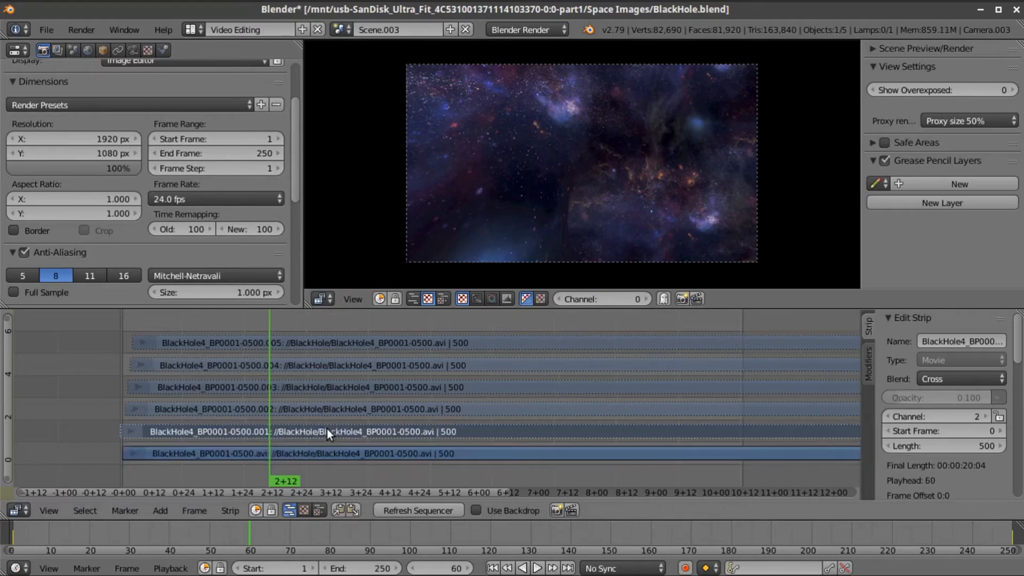
pyautogui.click(999, 398)
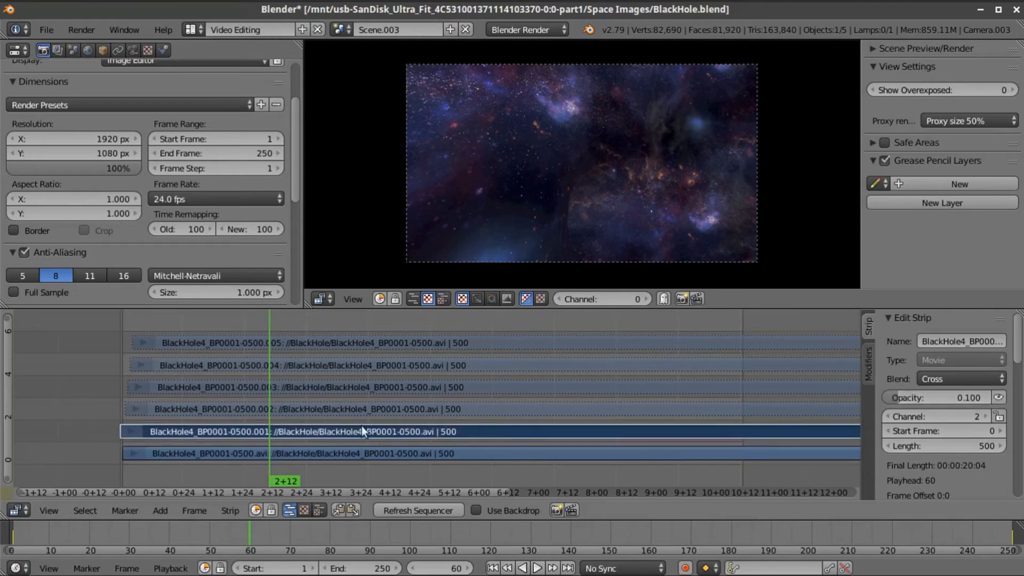
pyautogui.keyDown('ctrl'); pyautogui.hscroll(3, 133, 427); pyautogui.keyUp('ctrl')
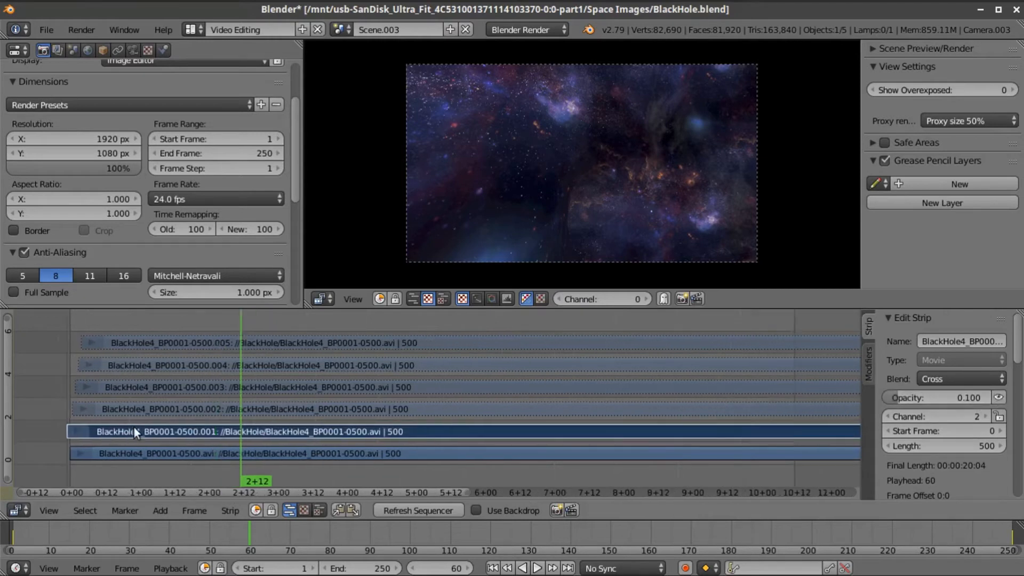
pyautogui.click(73, 412)
pyautogui.click(999, 397)
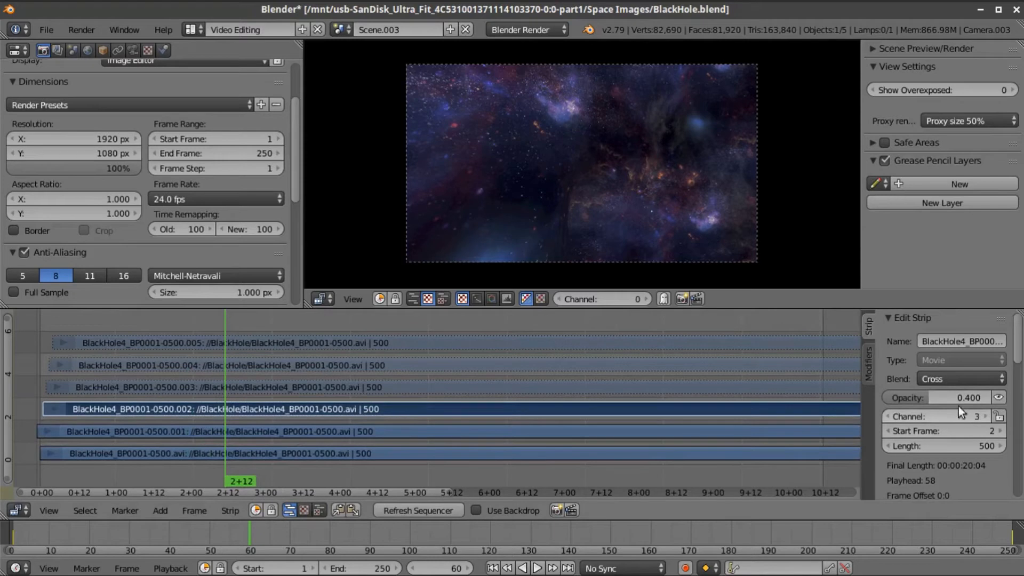
# - Unmute the BlackHole4_BP0001-0500.003, .004 and .005 movie strips on channels 4 to 6
pyautogui.rightClick(210, 385)
pyautogui.rightClick(795, 386)
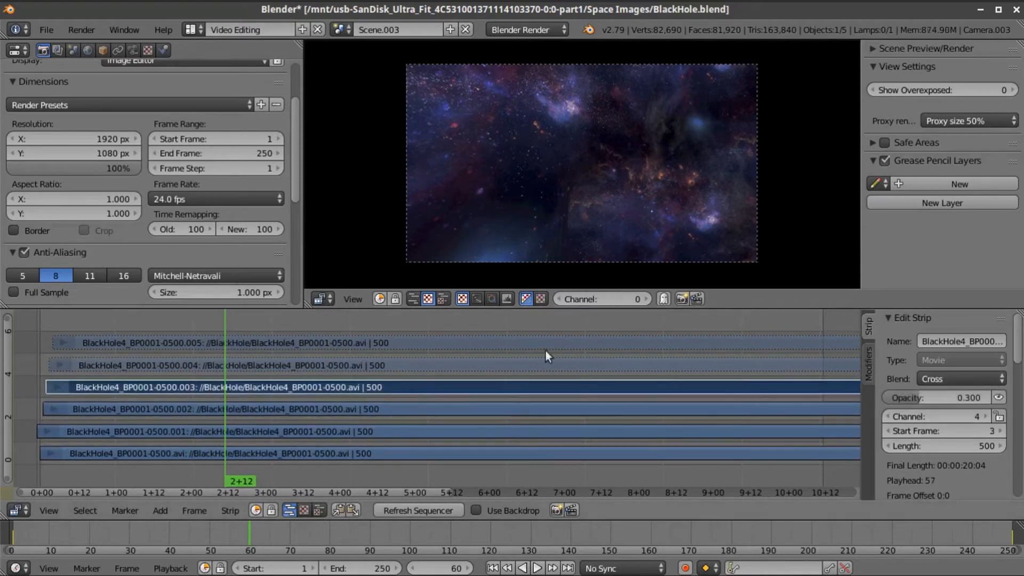
pyautogui.rightClick(486, 362)
pyautogui.hotkey('alt', 'h')
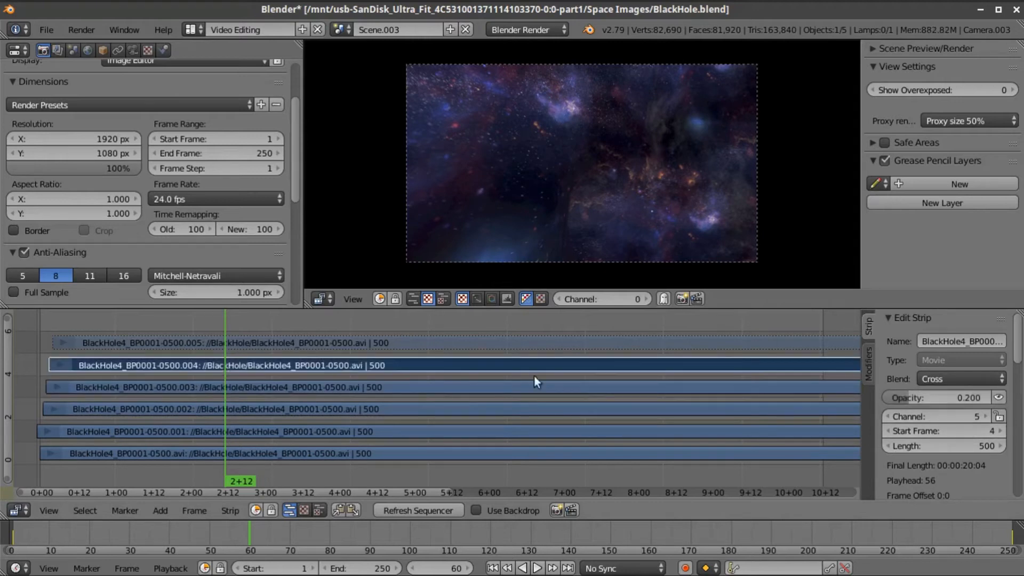
pyautogui.rightClick(476, 344)
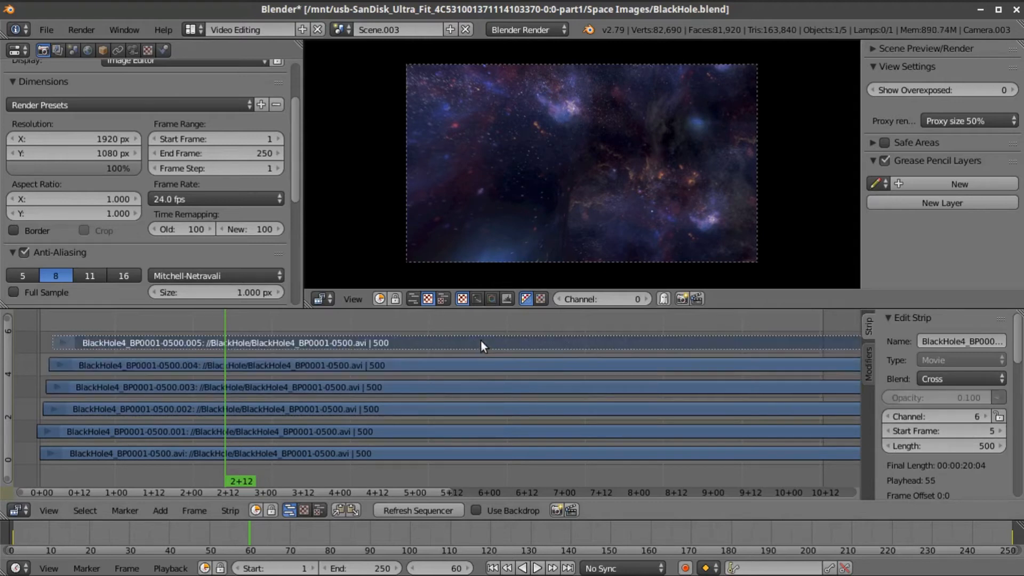
pyautogui.click(996, 397)
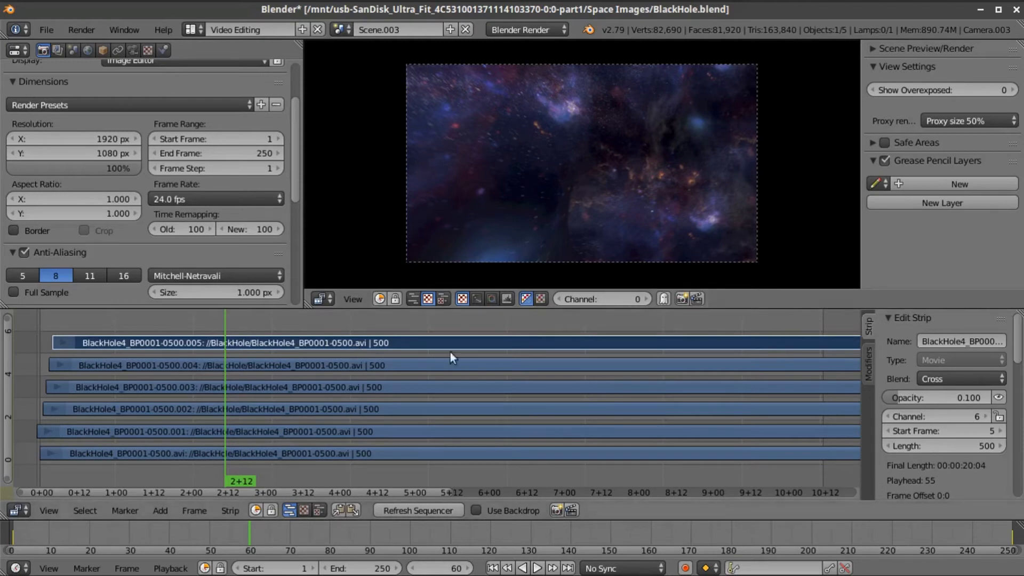
# - Leave the meta strip holding the six movie copies and unmute the Speed effect strip on channel 2
pyautogui.scroll(-1, 464, 356)
pyautogui.scroll(1, 466, 358)
pyautogui.keyDown('ctrl'); pyautogui.hscroll(-4, 470, 331); pyautogui.keyUp('ctrl')
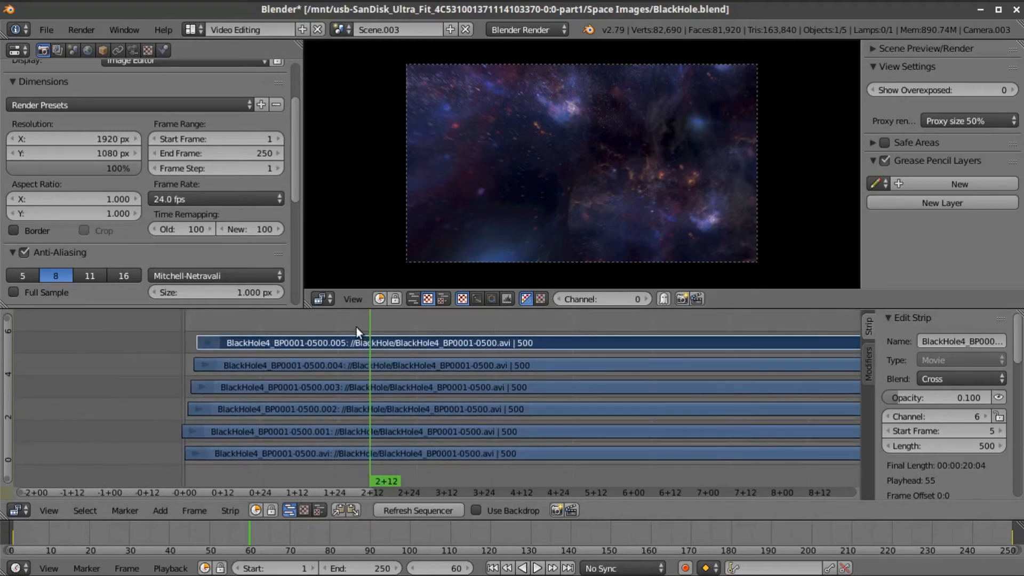
pyautogui.press('Tab')
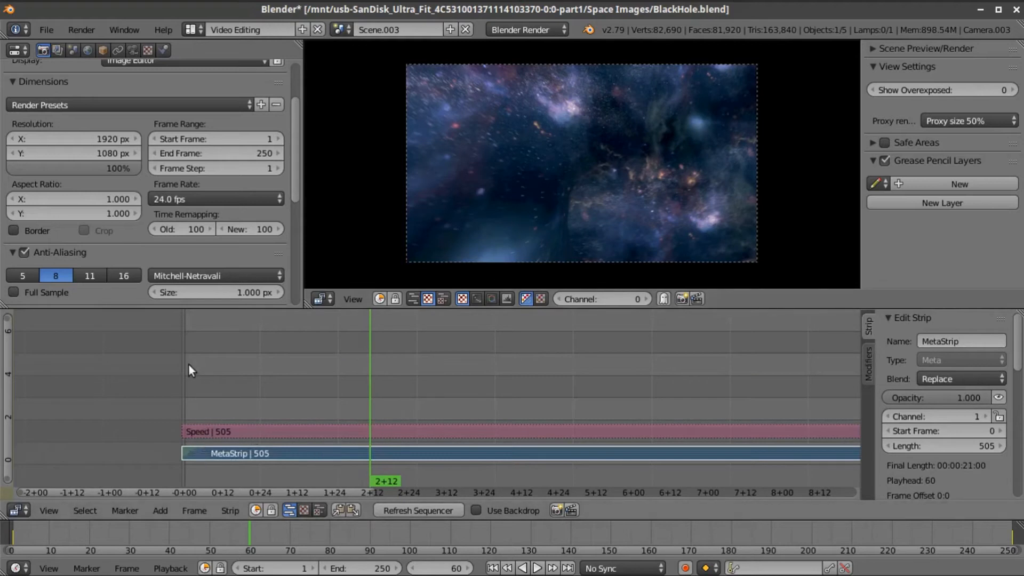
pyautogui.rightClick(279, 430)
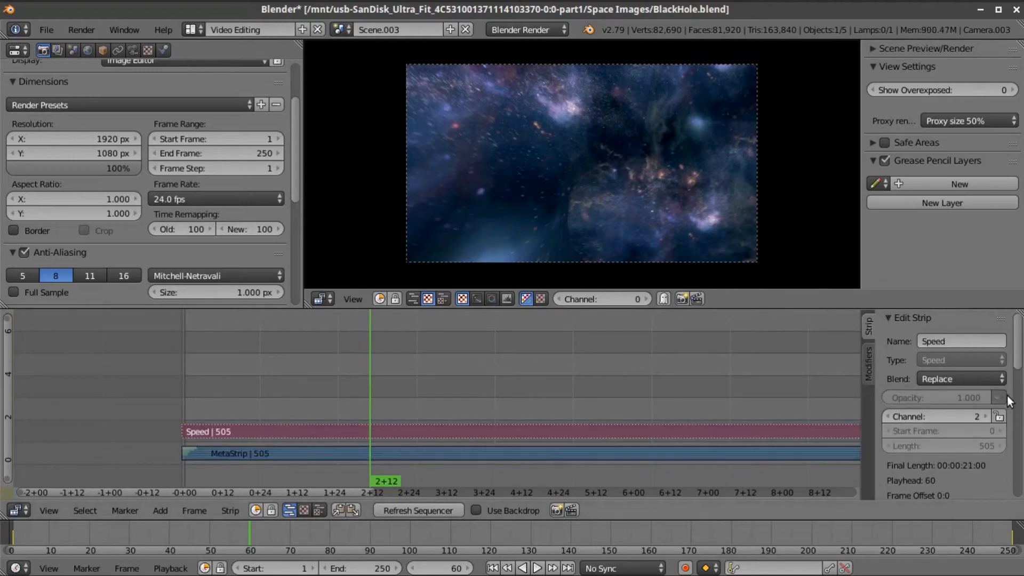
pyautogui.hotkey('alt', 'h')
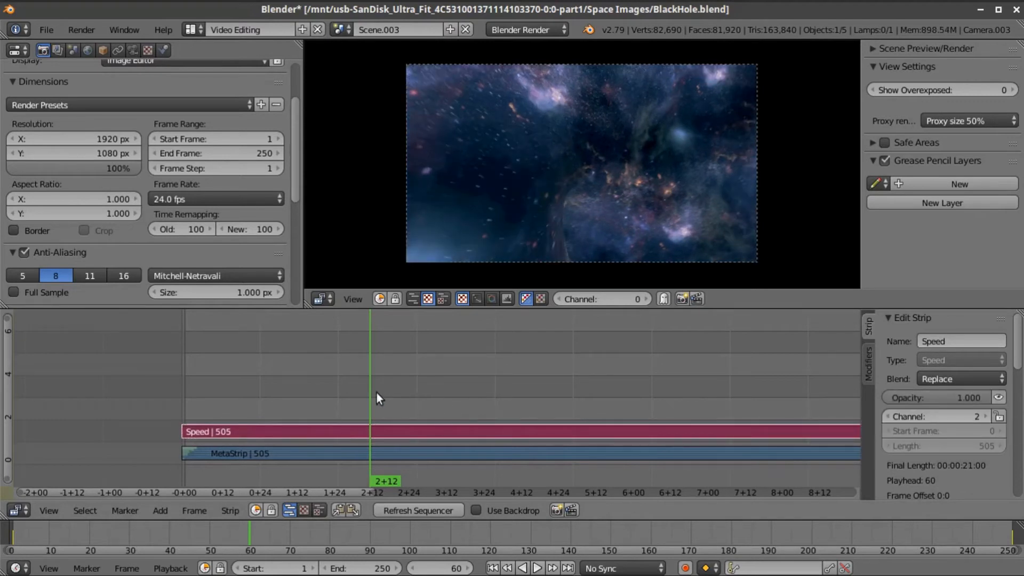
# - Play part of the sped-up sequence and examine the Speed strip's settings and the star streaks in the preview
pyautogui.click(448, 392)
pyautogui.scroll(-4, 936, 411)
pyautogui.scroll(-5, 936, 412)
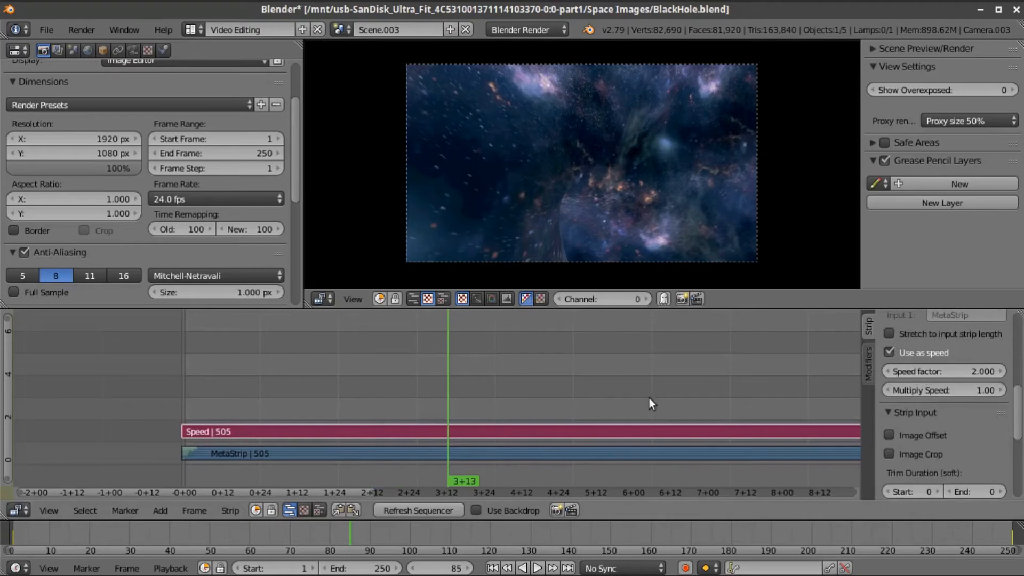
pyautogui.hotkey('alt', 'a')
pyautogui.scroll(-2, 637, 391)
pyautogui.hotkey('alt', 'a')
pyautogui.scroll(5, 501, 200)
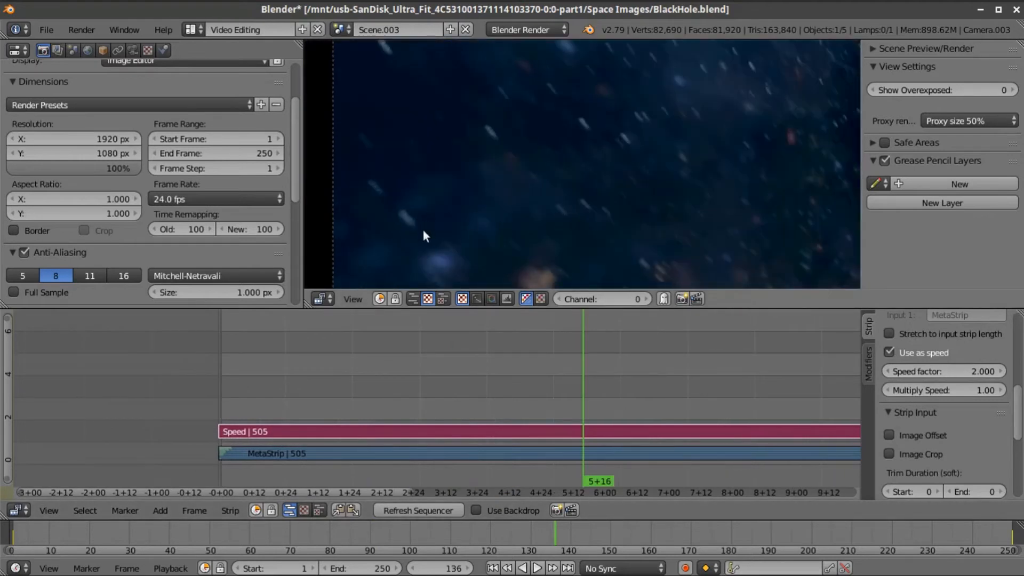
pyautogui.scroll(-5, 529, 208)
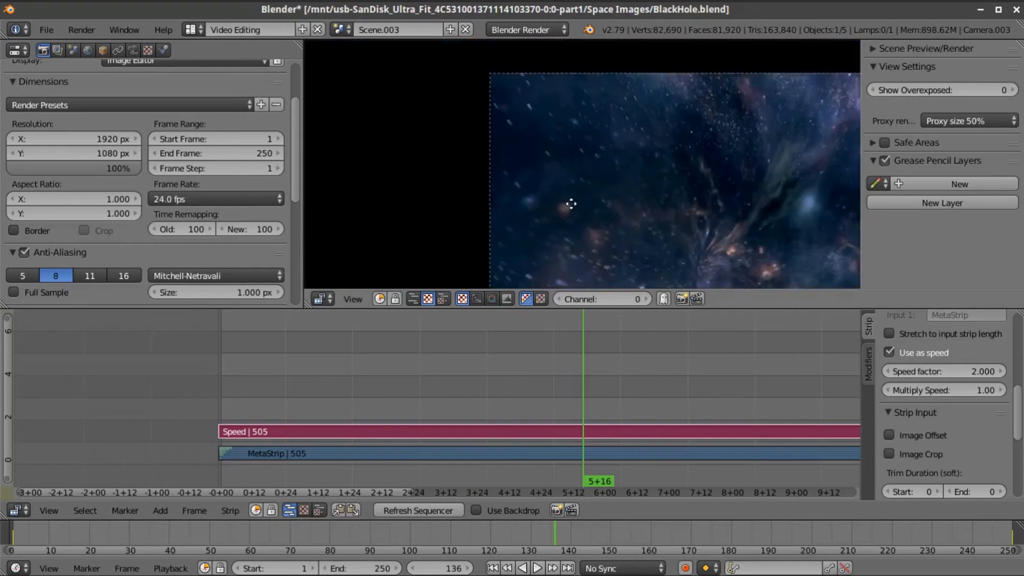
pyautogui.scroll(-7, 591, 388)
pyautogui.moveTo(589, 377); pyautogui.dragTo(544, 365, button='middle')
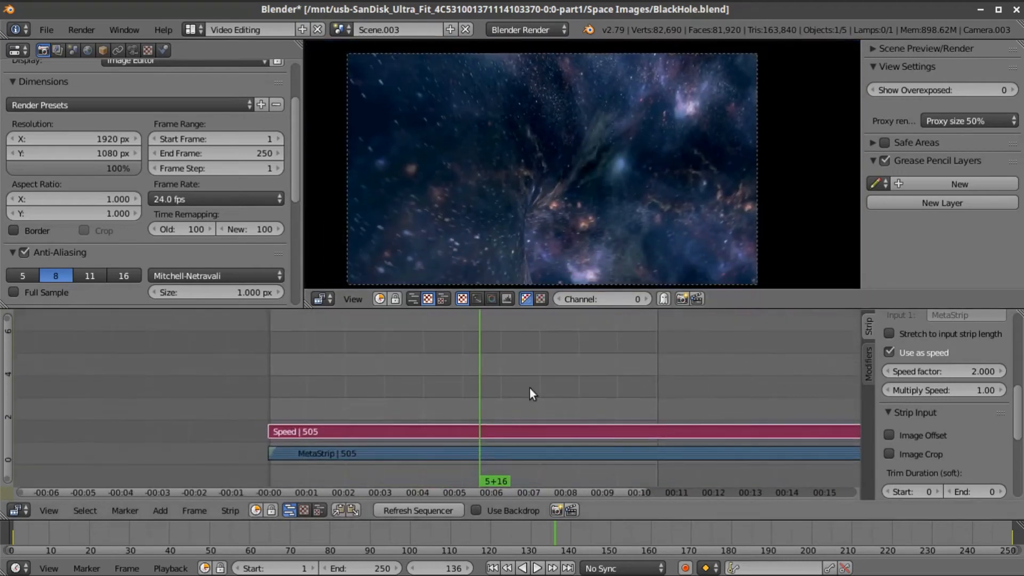
# - Leave the meta strip containing the Speed effect and return to the main strip stack
pyautogui.press('a')
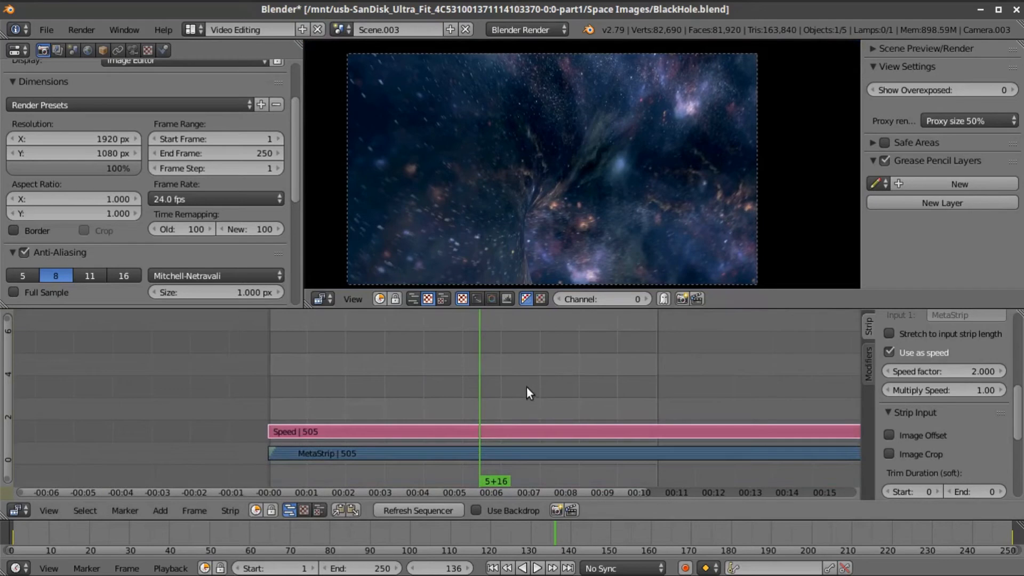
pyautogui.press('Tab')
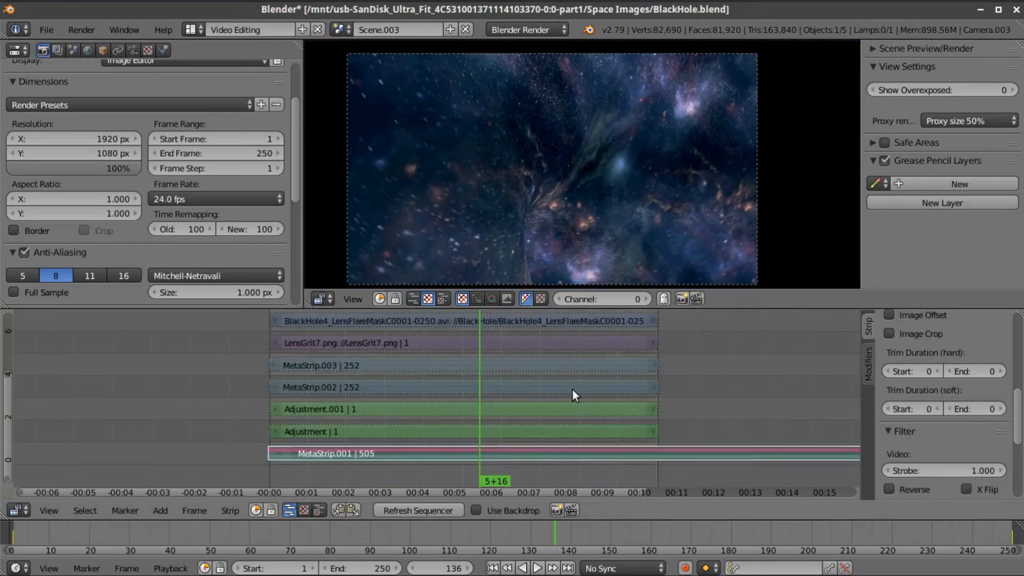
pyautogui.scroll(4, 533, 401)
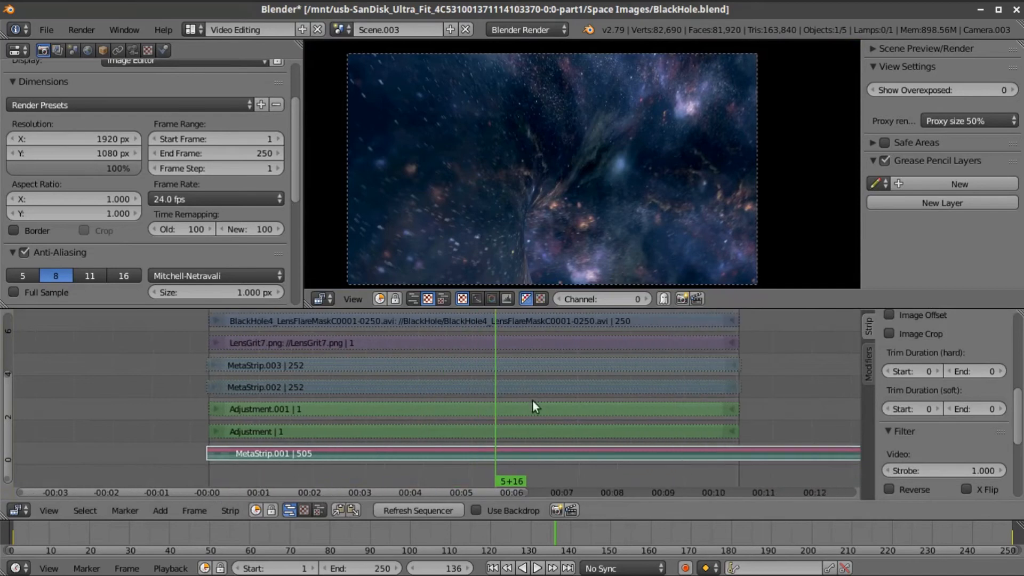
pyautogui.moveTo(521, 327)
pyautogui.mouseDown(button='middle')
pyautogui.moveTo(519, 440)
pyautogui.moveTo(531, 326)
pyautogui.moveTo(506, 326)
pyautogui.mouseUp(button='middle')
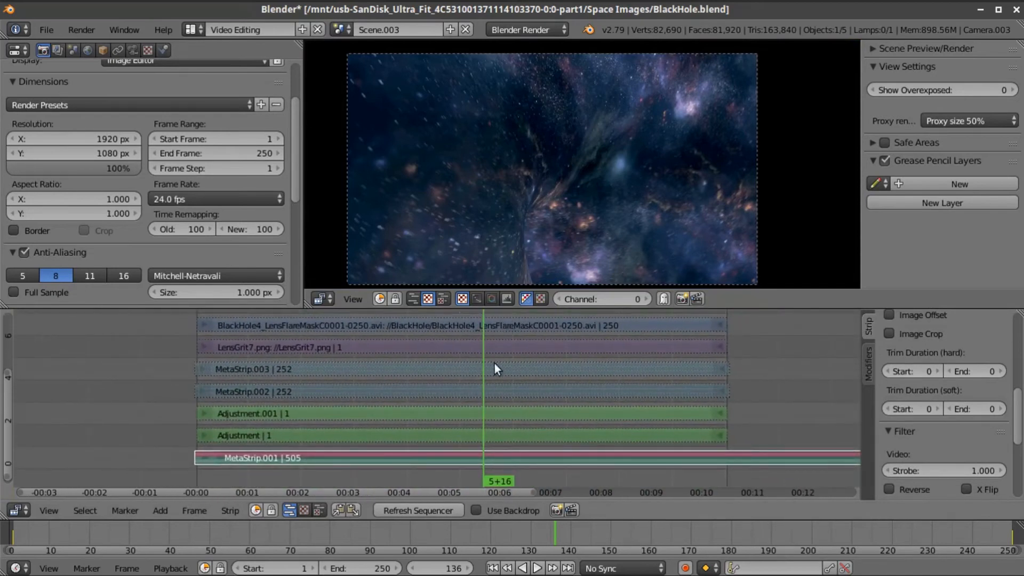
# - Check the filter and modifier settings of the Adjustment strip on channel 2, and unmute the strip
pyautogui.rightClick(442, 437)
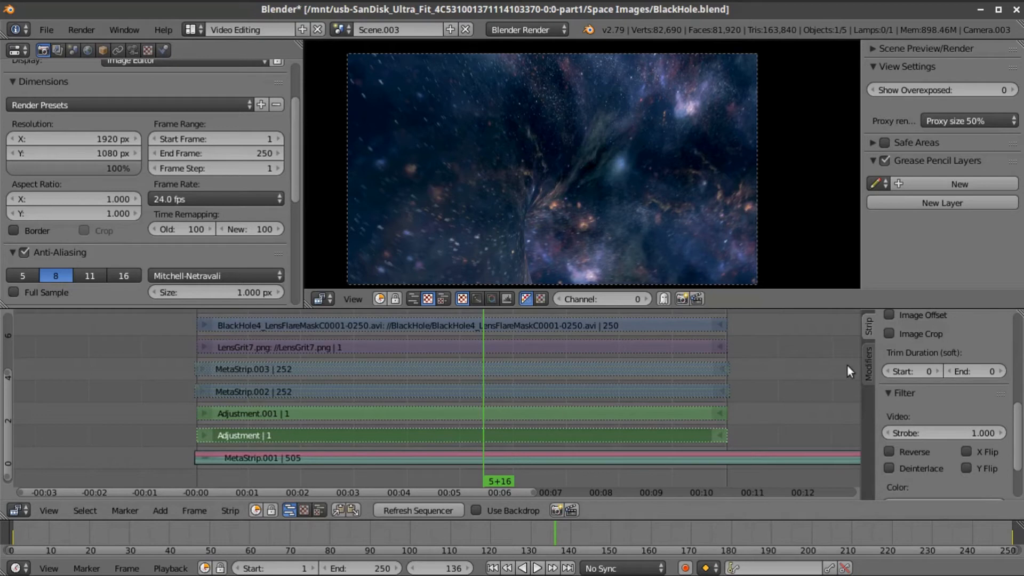
pyautogui.scroll(6, 906, 381)
pyautogui.scroll(-5, 907, 384)
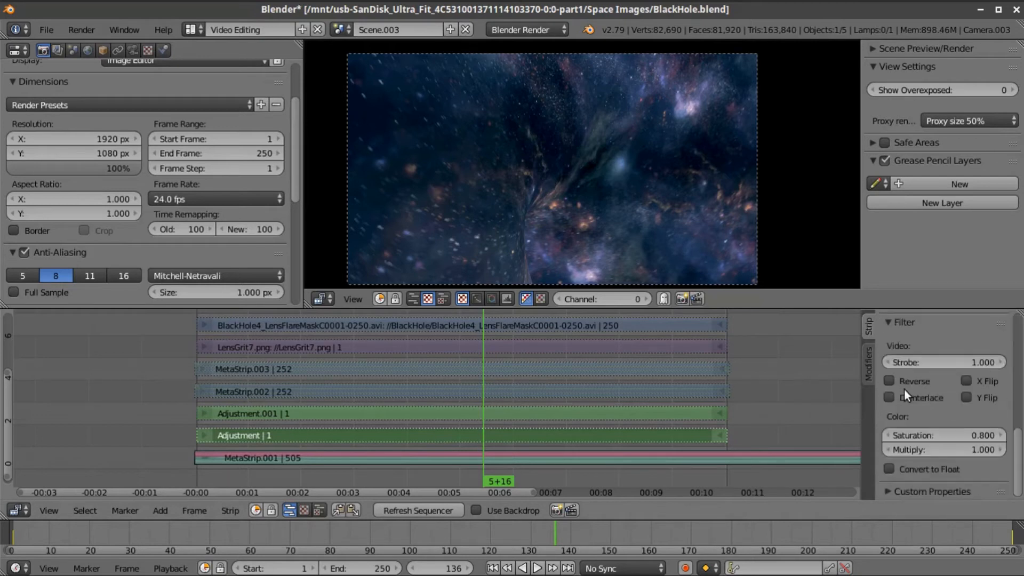
pyautogui.scroll(4, 963, 434)
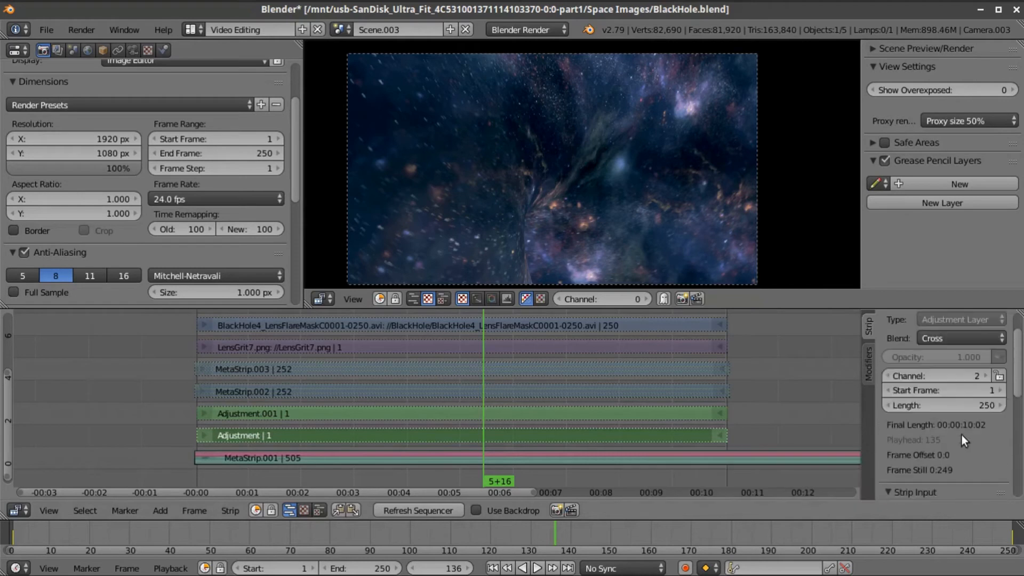
pyautogui.click(869, 358)
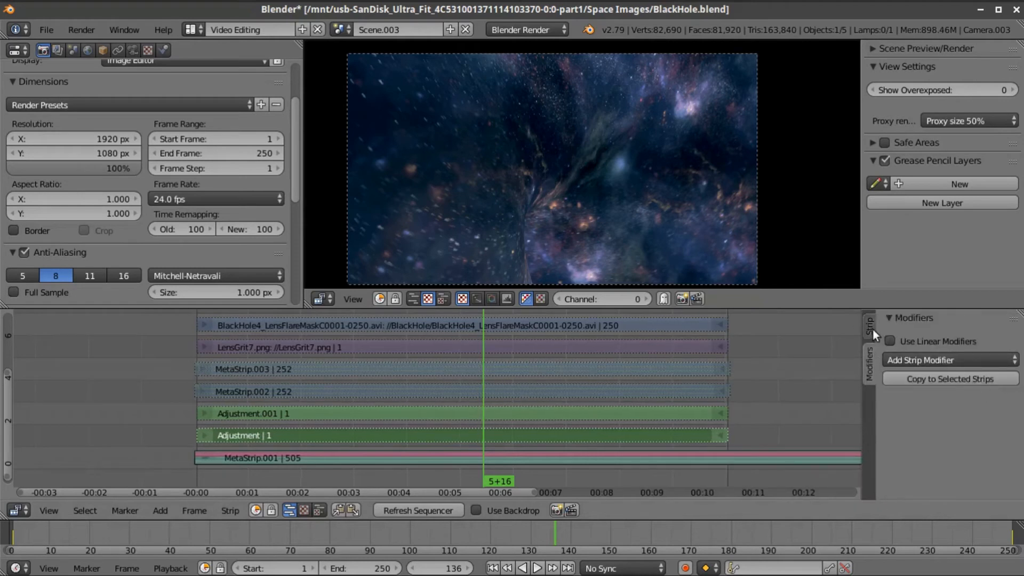
pyautogui.click(869, 327)
pyautogui.click(995, 398)
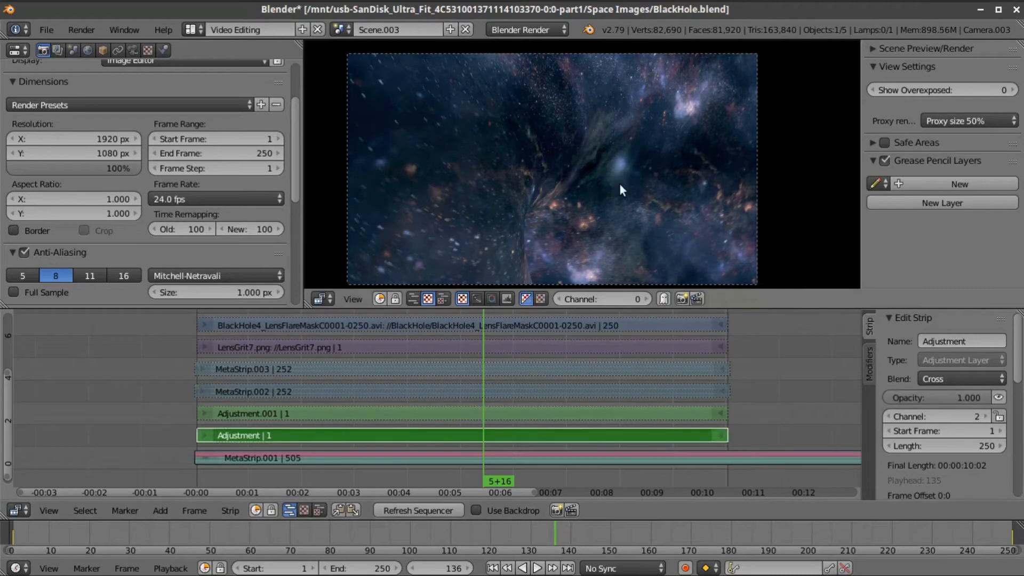
# - Unmute the Adjustment.001 strip on channel 3 and inspect the curve of its Curves modifier
pyautogui.click(997, 397)
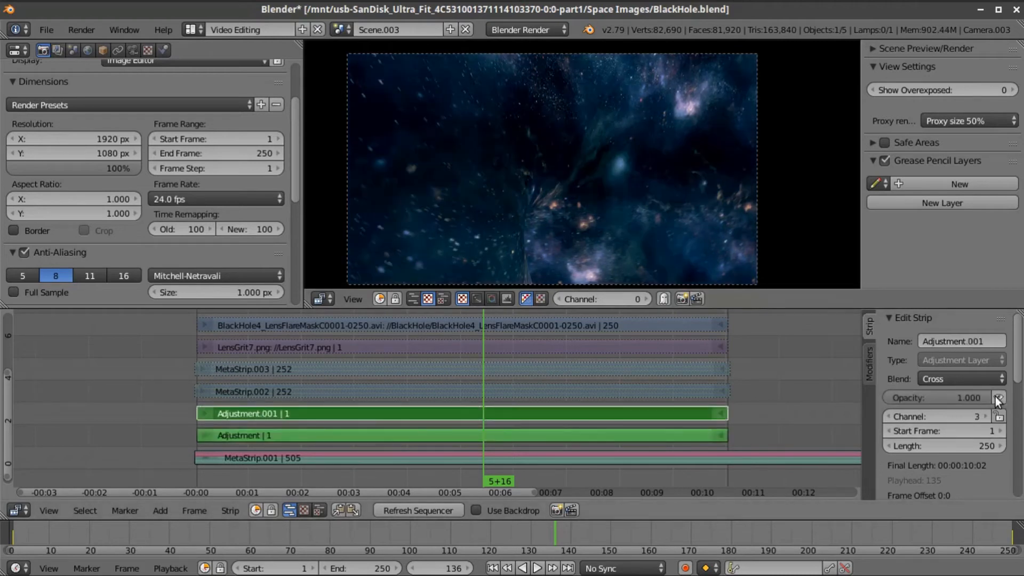
pyautogui.click(871, 365)
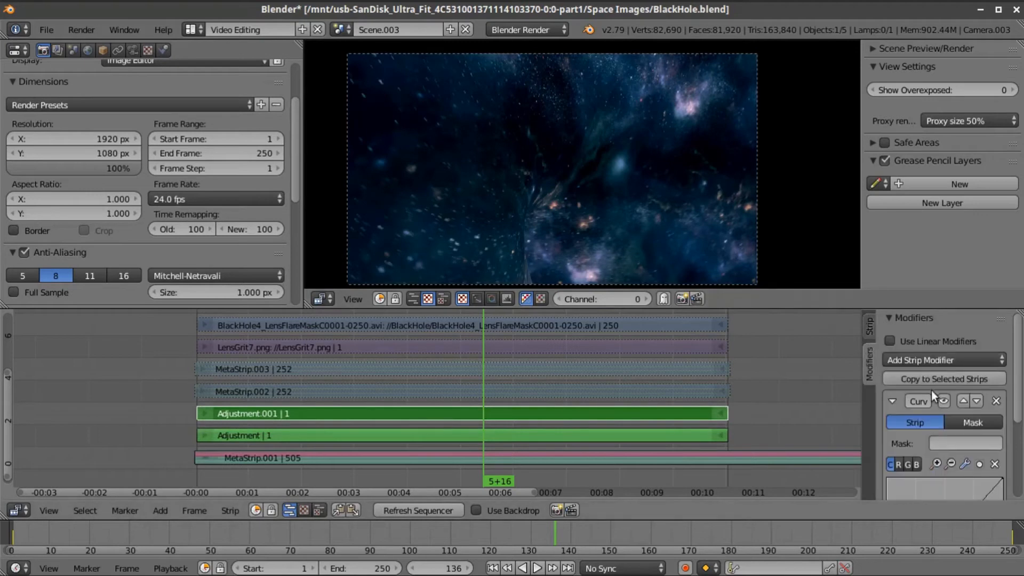
pyautogui.scroll(-5, 936, 391)
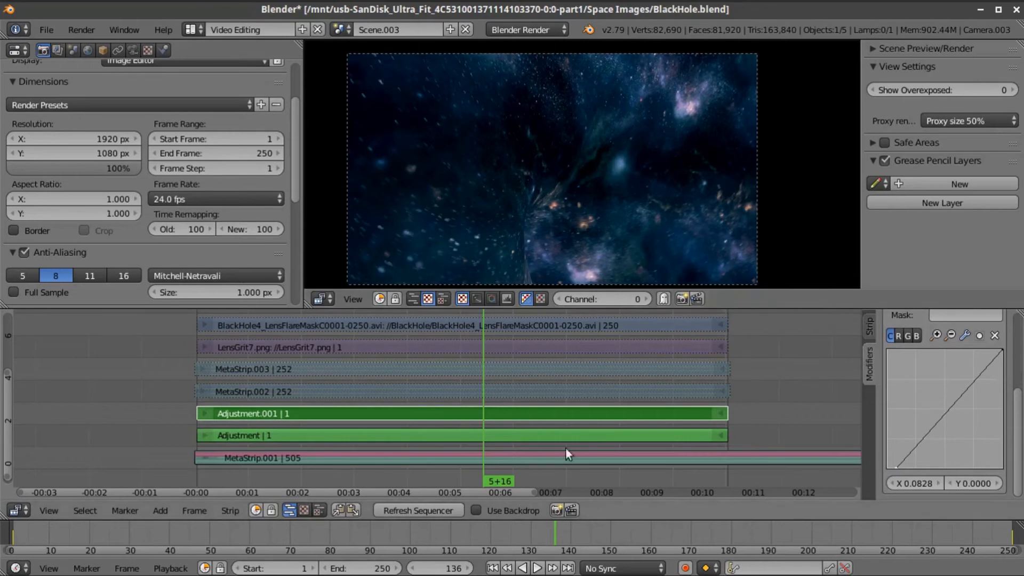
pyautogui.scroll(2, 534, 453)
pyautogui.moveTo(641, 401); pyautogui.dragTo(636, 370, button='middle')
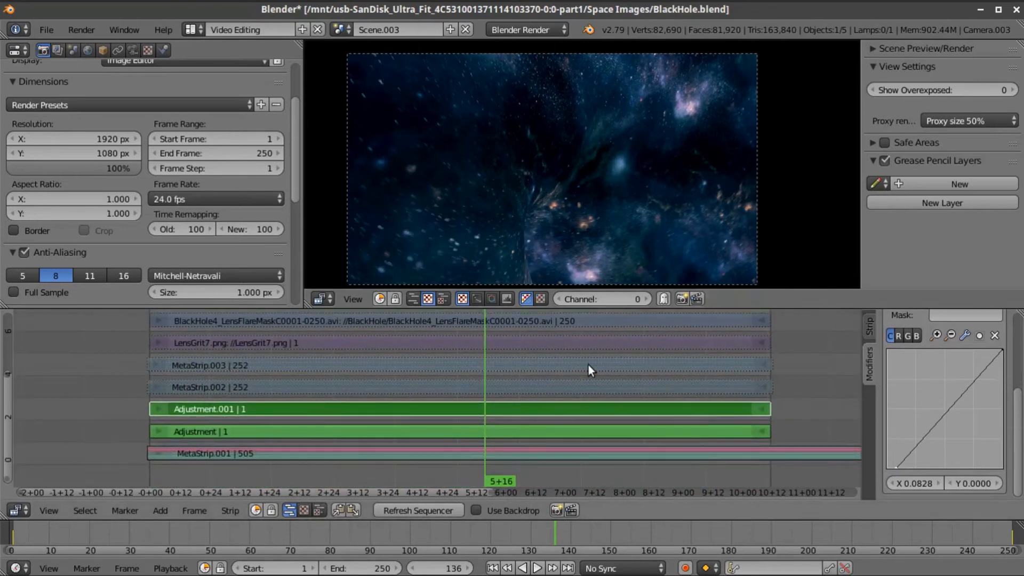
# - Open MetaStrip.002 on channel 4, examine its three stacked LensFlareMaskA movie strips in the preview, and return to the main strip stack
pyautogui.moveTo(572, 358); pyautogui.dragTo(585, 419, button='middle')
pyautogui.rightClick(396, 451)
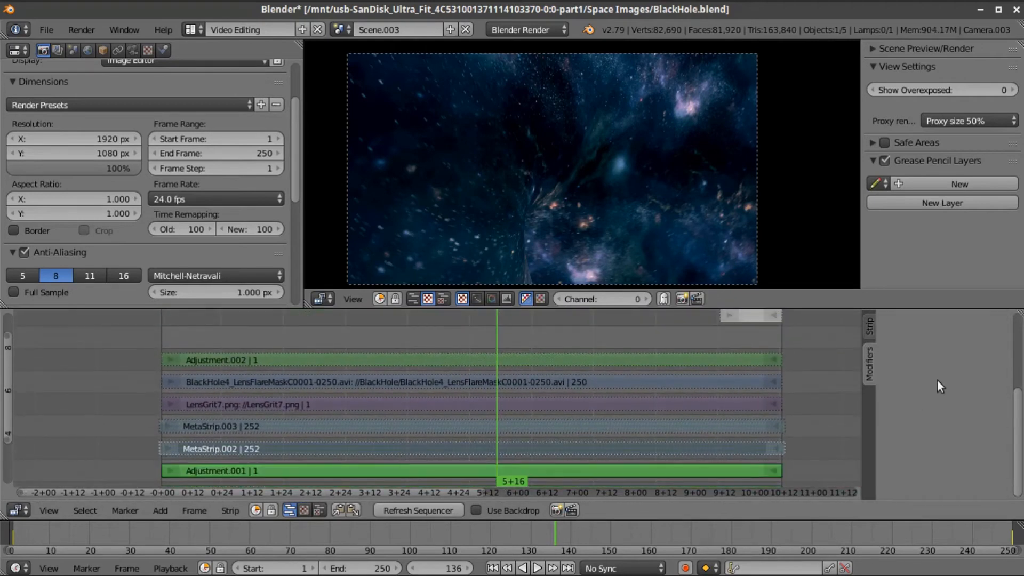
pyautogui.press('Tab')
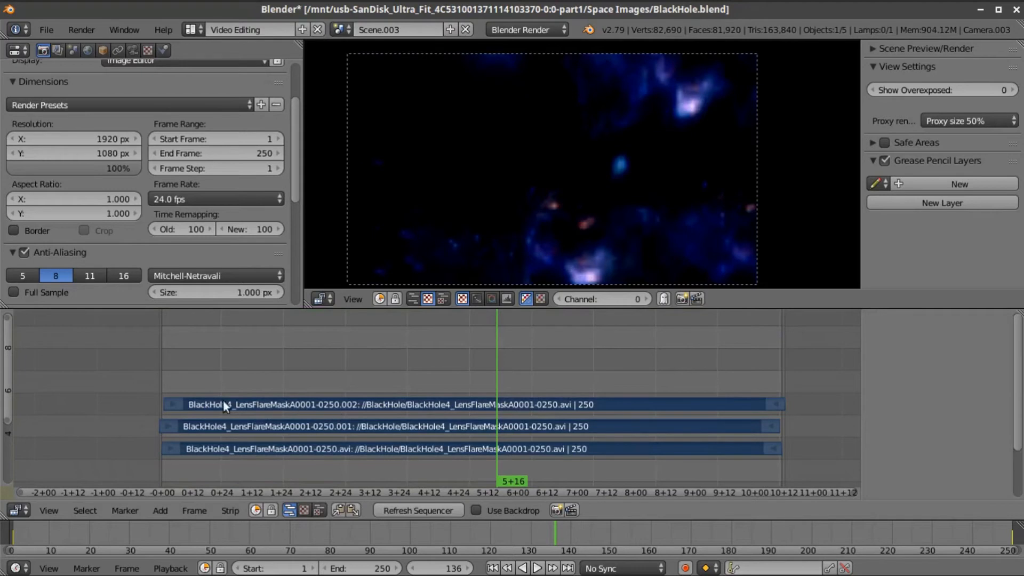
pyautogui.scroll(-1, 632, 200)
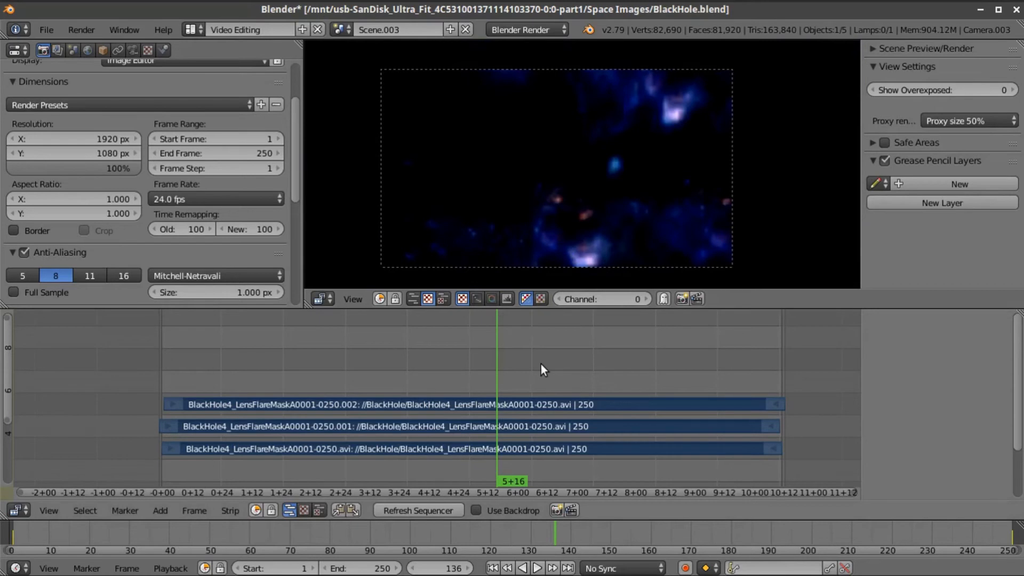
pyautogui.press('Tab')
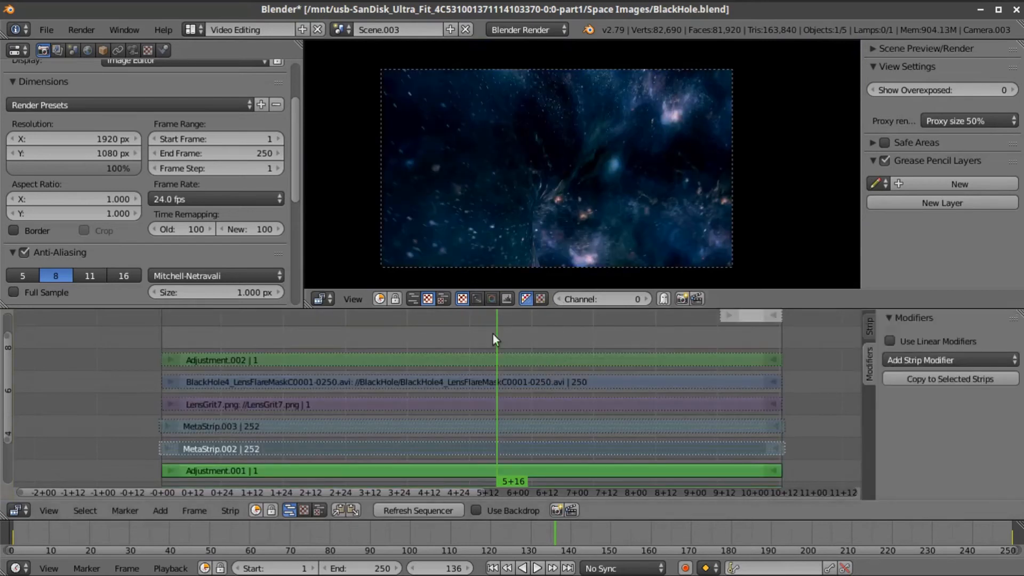
# - Temporarily unmute the Adjustment.002 strip on channel 8, check its filter settings and effect on the preview, and mute it again
pyautogui.rightClick(411, 360)
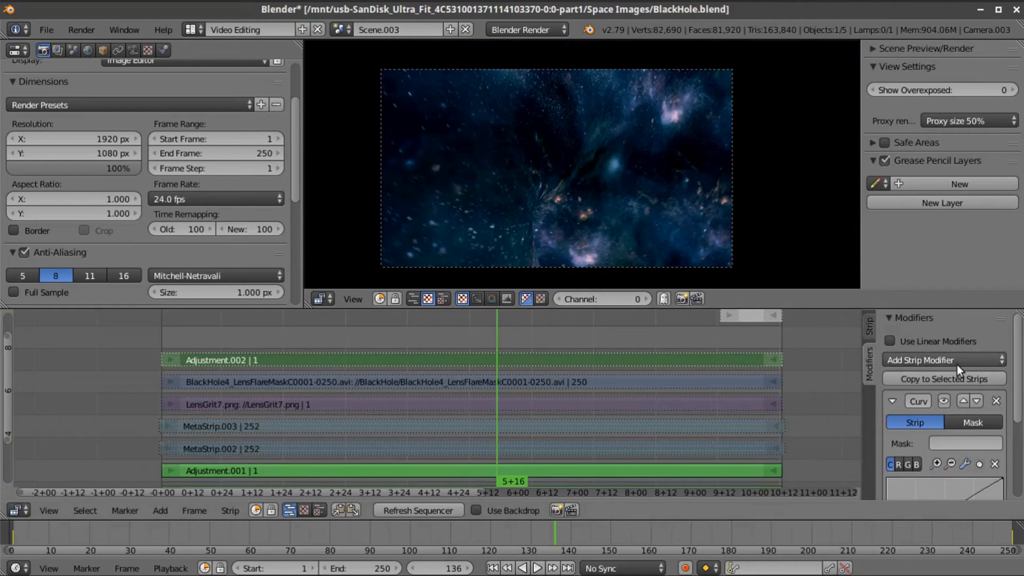
pyautogui.click(870, 326)
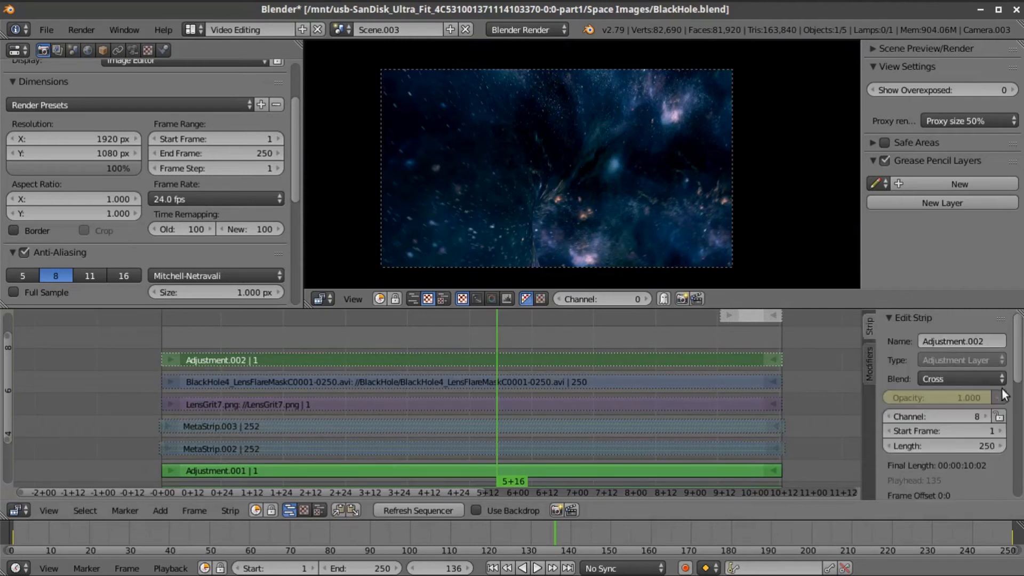
pyautogui.scroll(-8, 1004, 414)
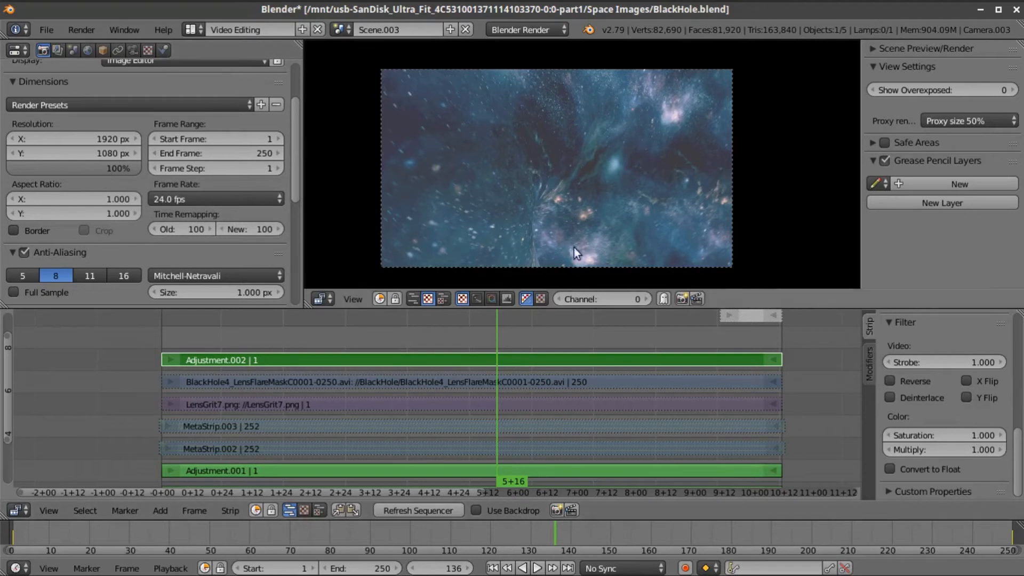
pyautogui.click(869, 324)
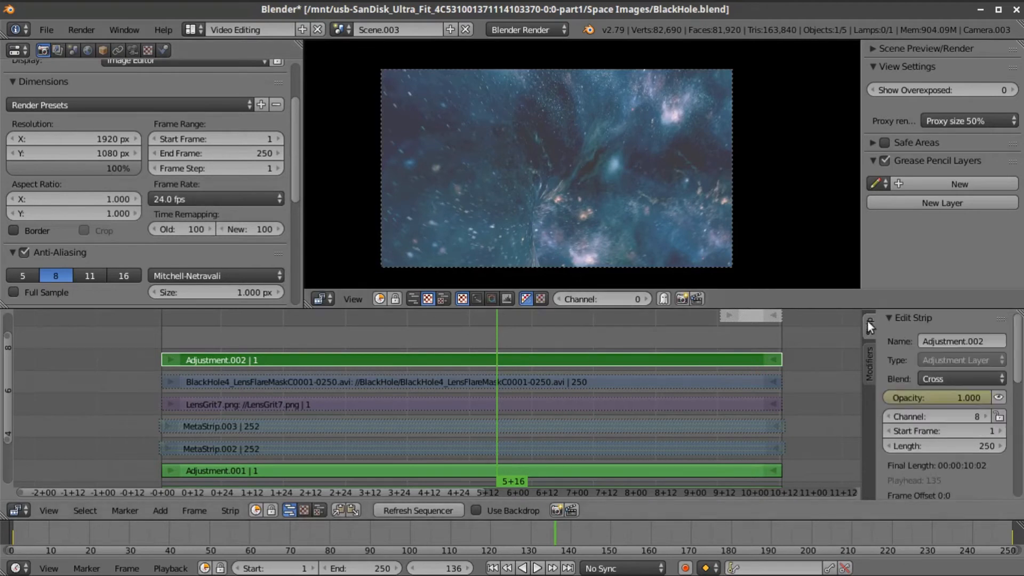
pyautogui.click(999, 397)
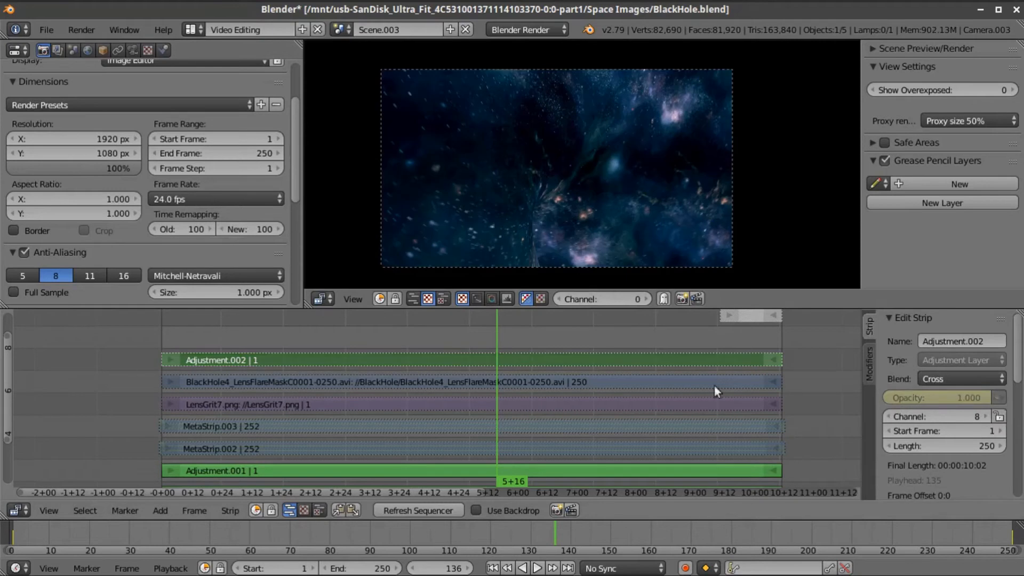
# - Open MetaStrip.002 again and scrub the playhead back to frame 25 to examine the blurred lens flare mask
pyautogui.click(587, 453)
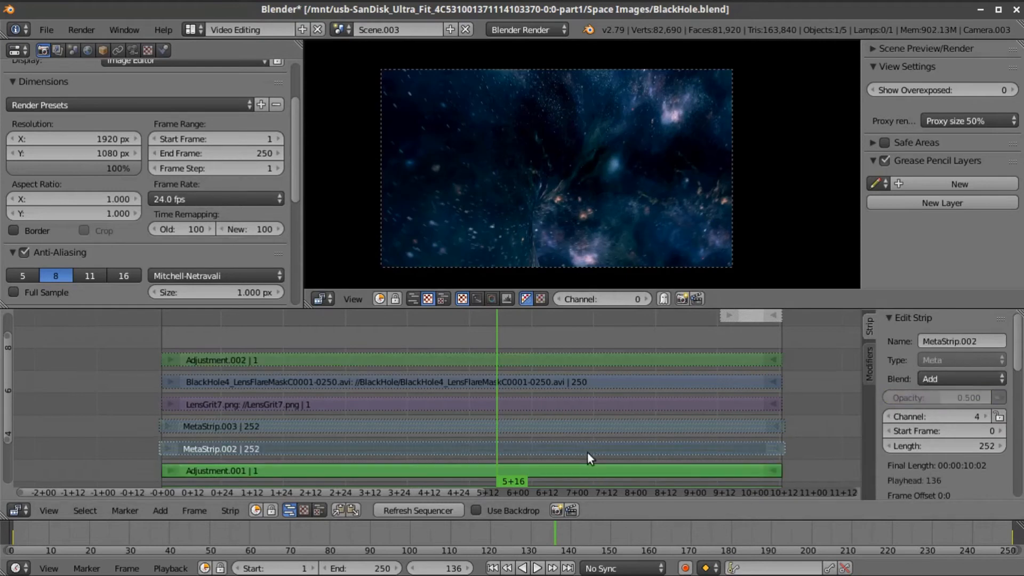
pyautogui.press('Tab')
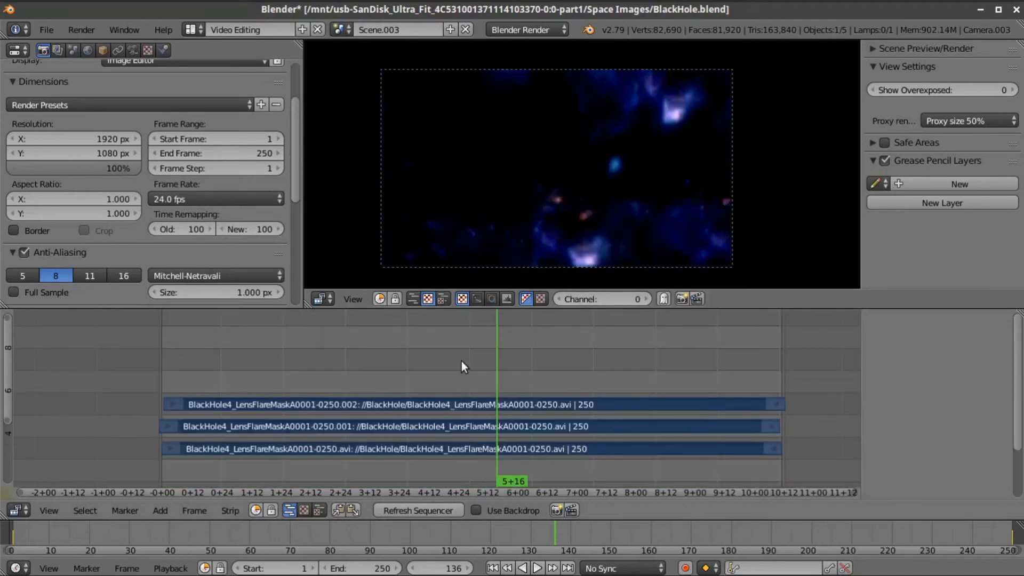
pyautogui.moveTo(469, 364); pyautogui.dragTo(146, 373)
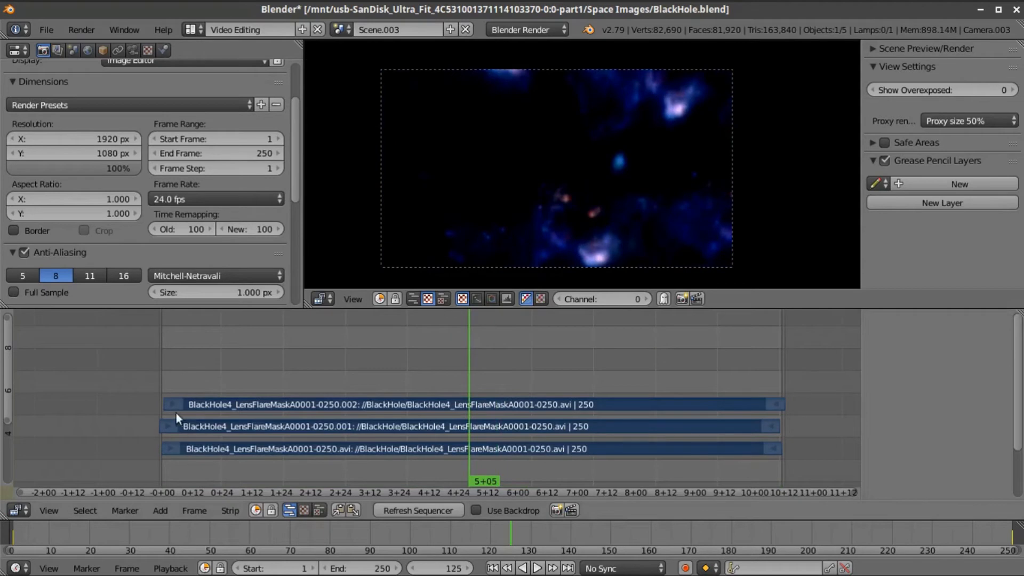
pyautogui.click(221, 384)
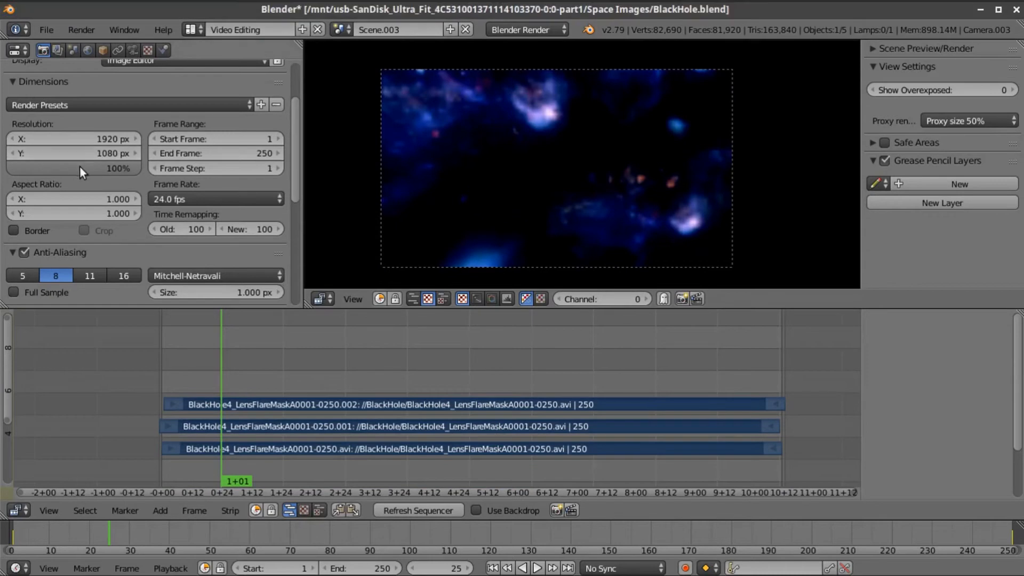
pyautogui.scroll(-2, 101, 211)
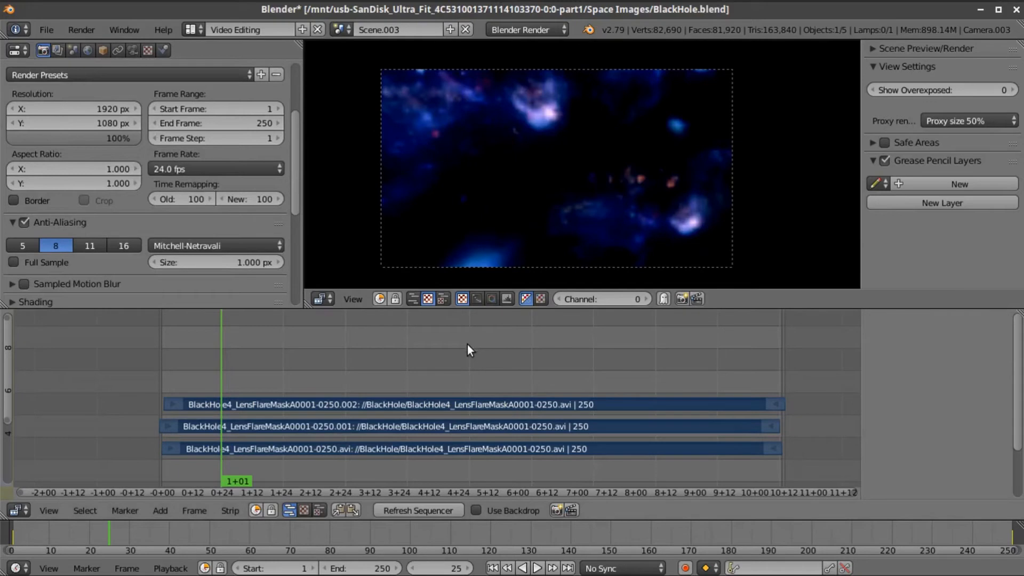
# - Leave the meta strip and unmute MetaStrip.002 on channel 4
pyautogui.press('Tab')
pyautogui.rightClick(443, 358)
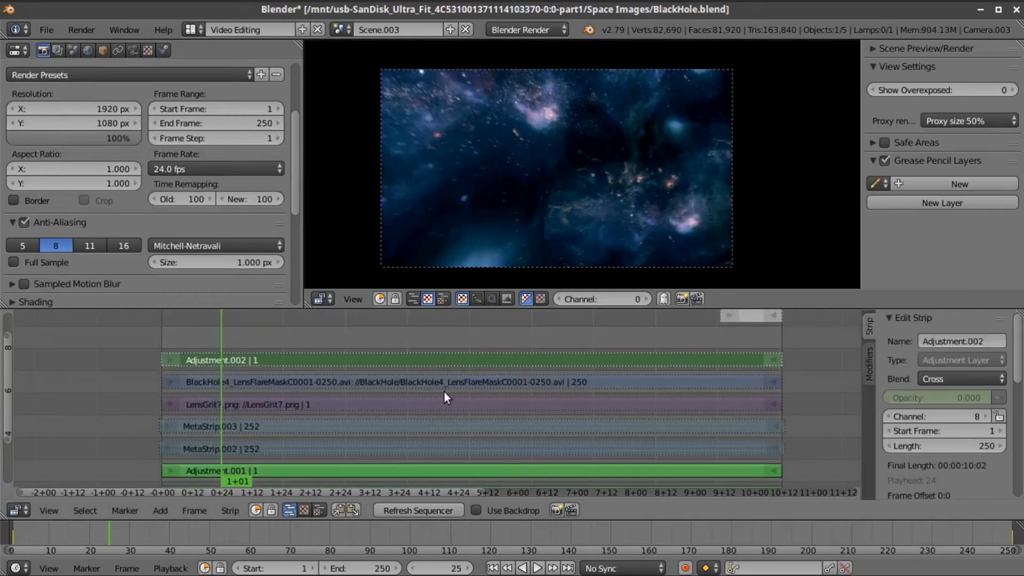
pyautogui.rightClick(443, 446)
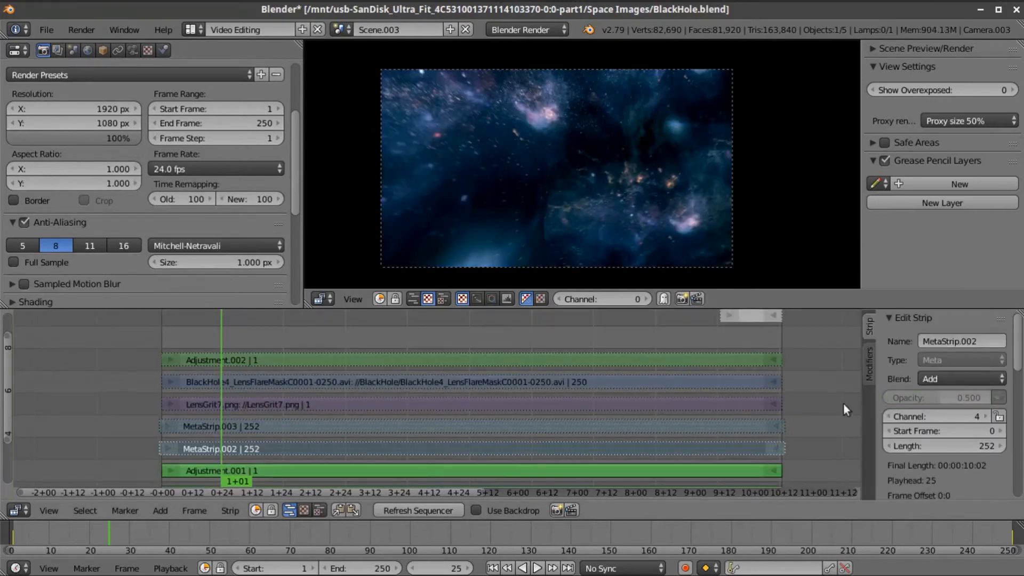
pyautogui.click(1000, 397)
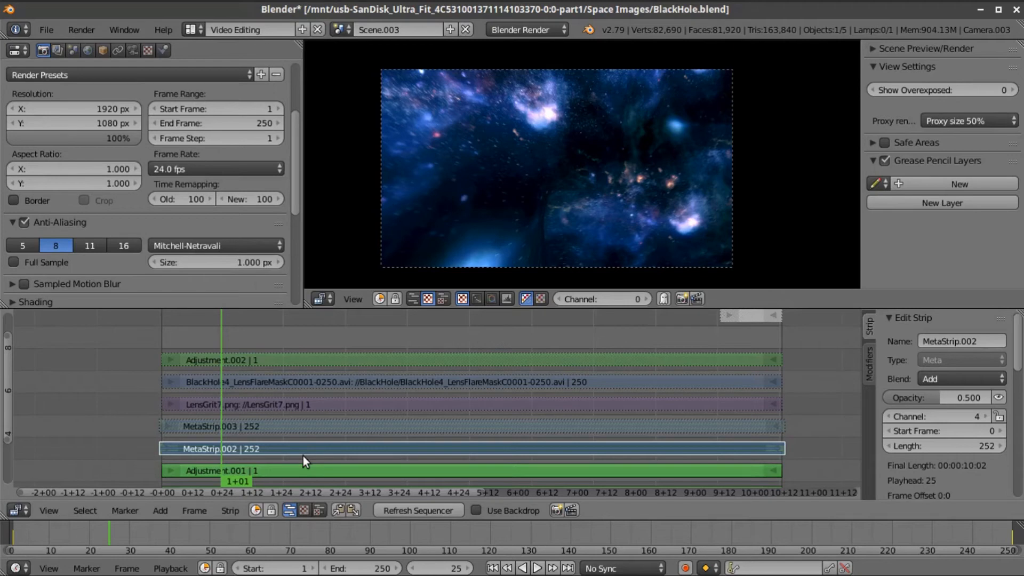
# - Open MetaStrip.003 on channel 5 and examine the horizontal streaks and the opacity of its upper two LensFlareMaskB movie strips
pyautogui.click(315, 426)
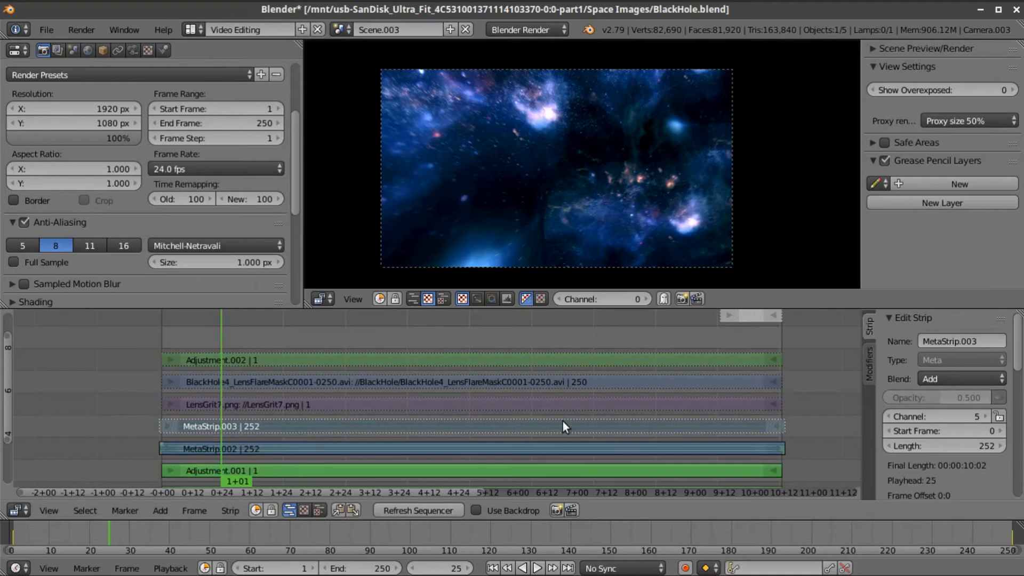
pyautogui.press('Tab')
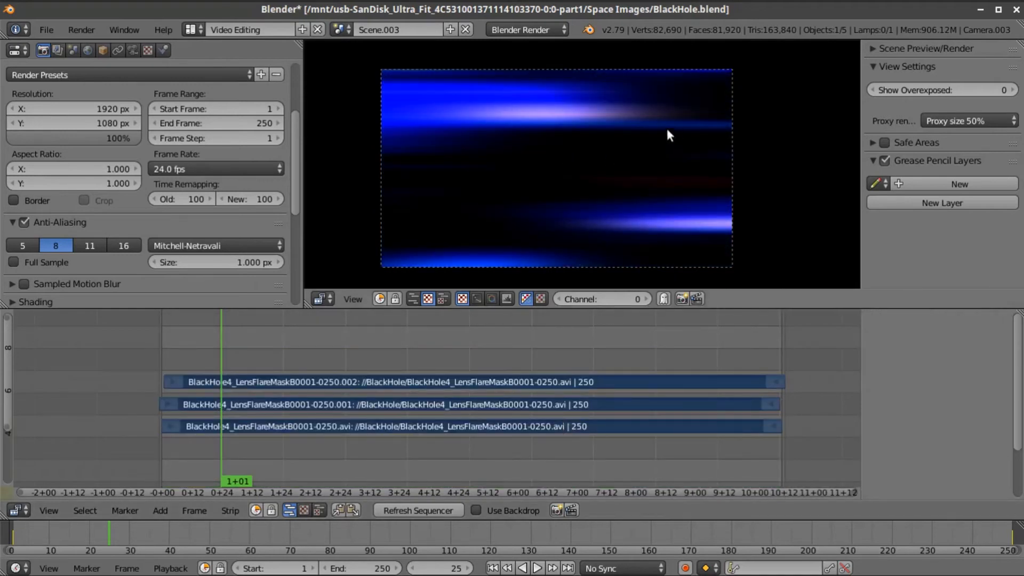
pyautogui.scroll(1, 670, 158)
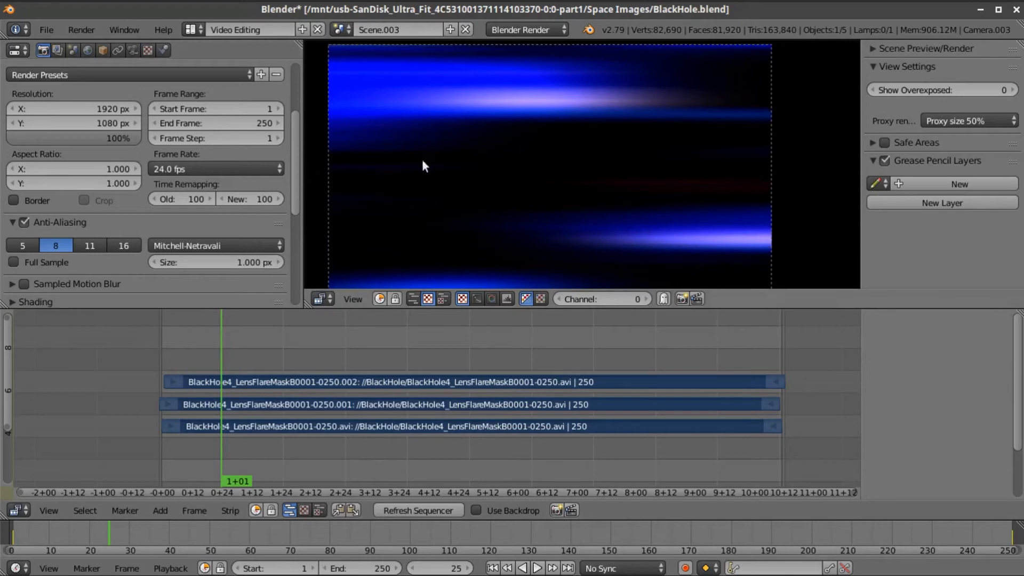
pyautogui.scroll(-3, 454, 164)
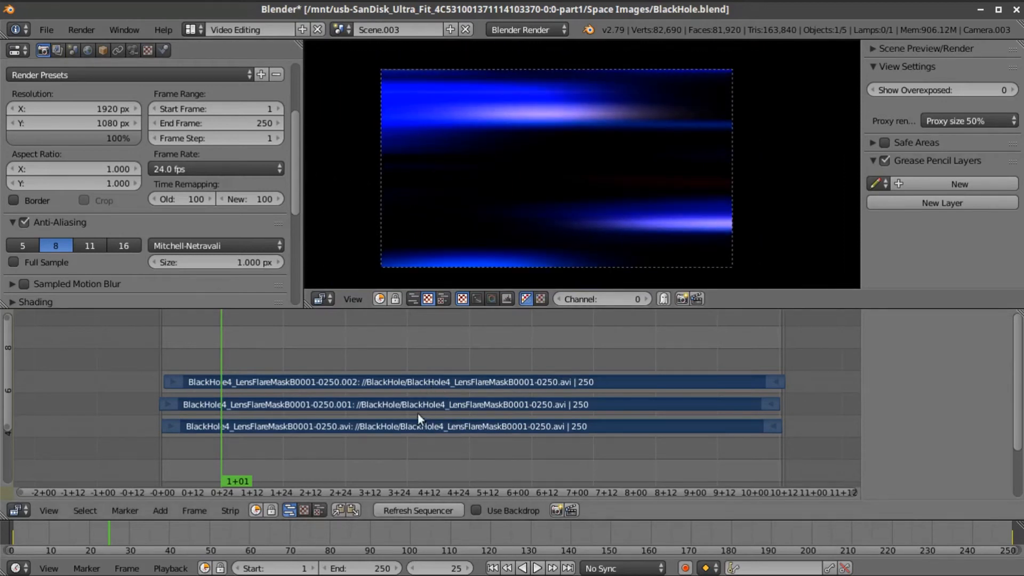
pyautogui.click(409, 403)
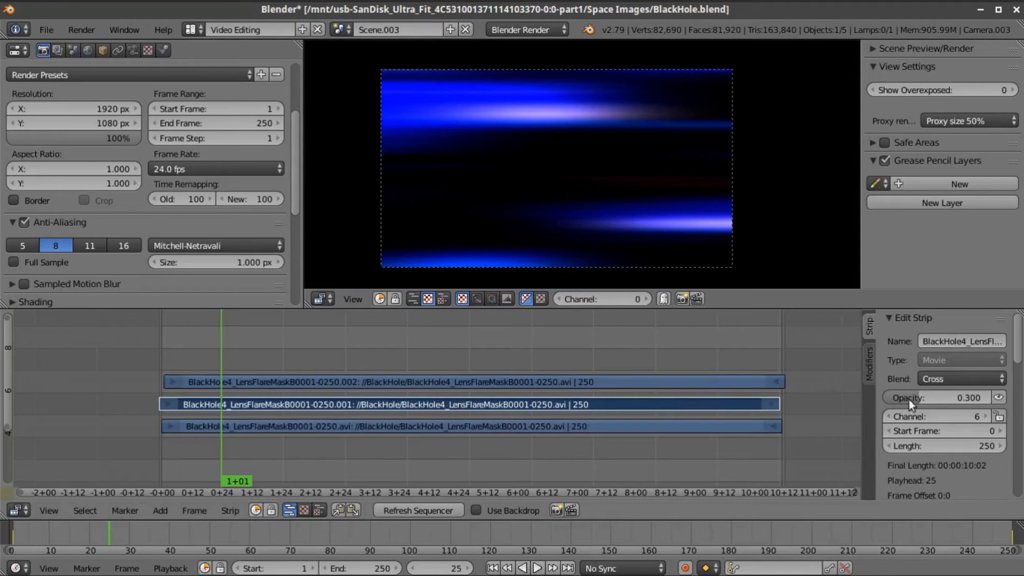
pyautogui.rightClick(719, 381)
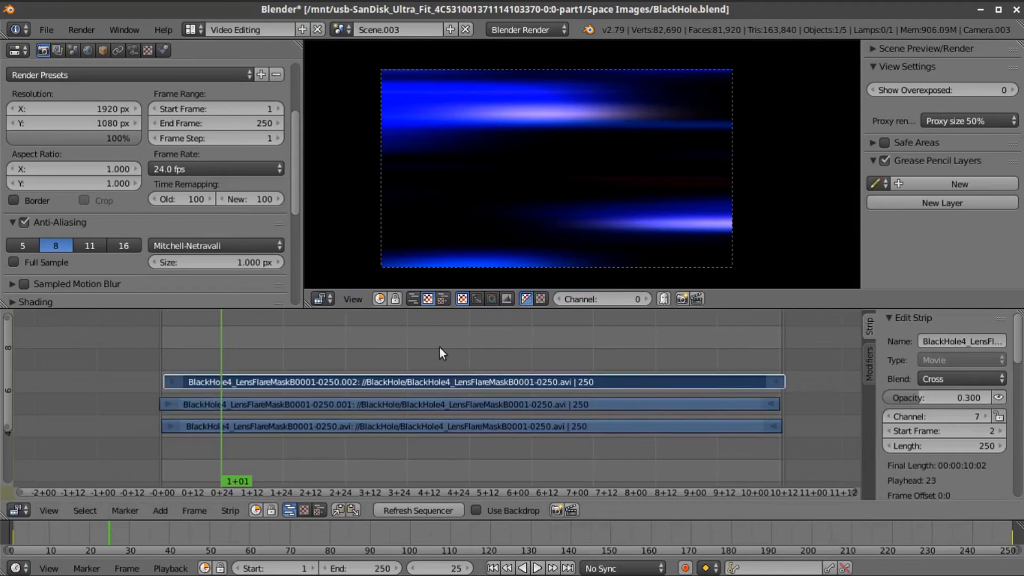
# - Return to the main strip stack and unmute MetaStrip.003 on channel 5
pyautogui.press('Tab')
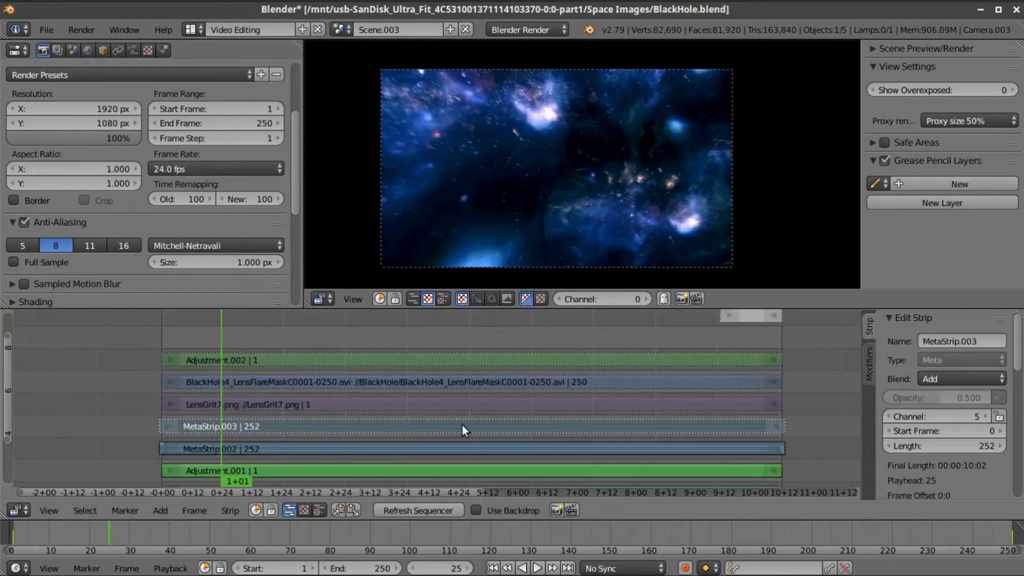
pyautogui.click(993, 398)
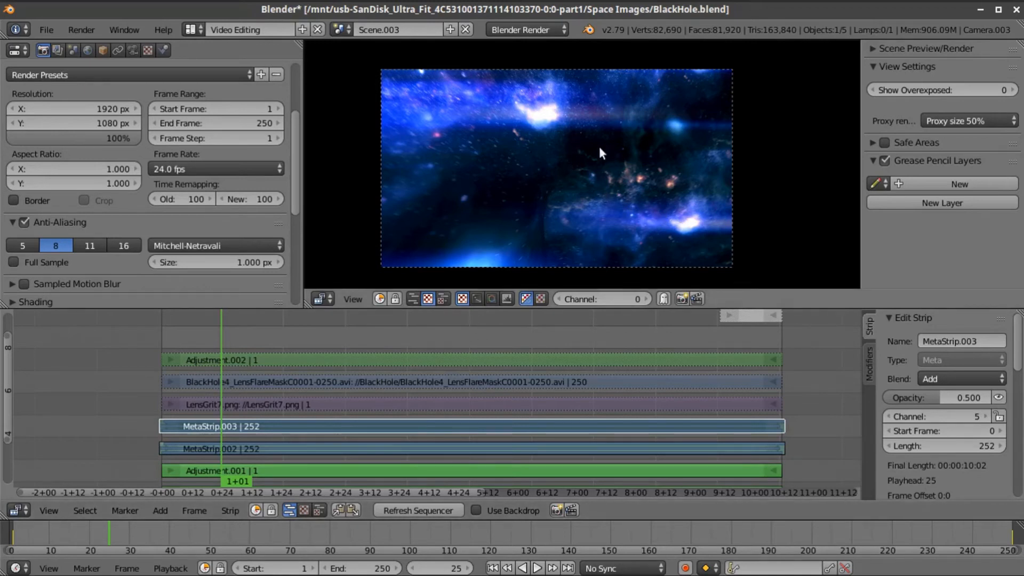
# - Unmute the LensGrit7.png image strip on channel 6
pyautogui.rightClick(649, 407)
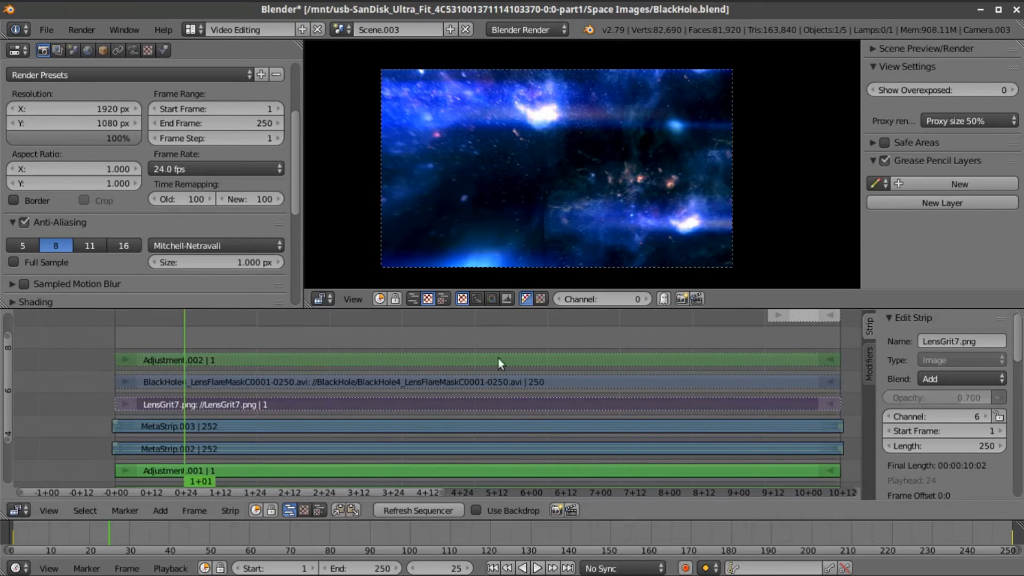
pyautogui.scroll(-2, 501, 343)
pyautogui.click(1000, 399)
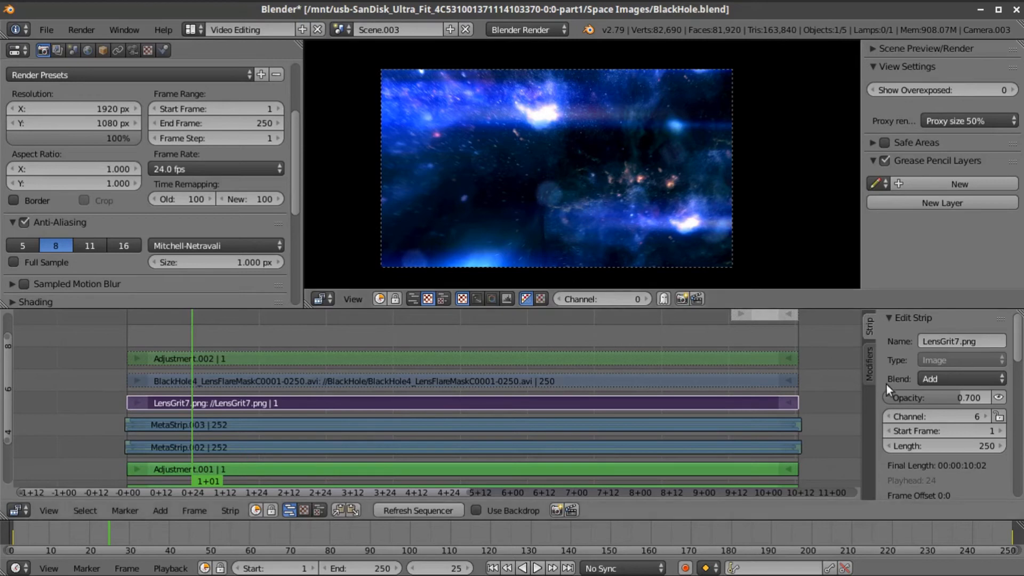
# - Inspect the combined and blue channel curves of the LensGrit7.png strip's Curves modifier, and return to its strip settings
pyautogui.click(870, 365)
pyautogui.scroll(-4, 962, 468)
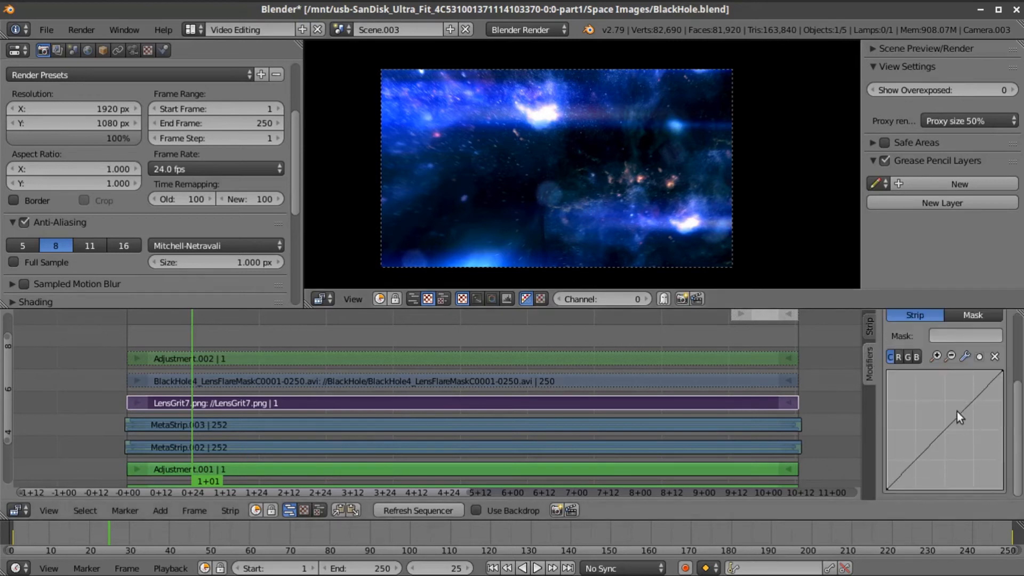
pyautogui.click(917, 358)
pyautogui.scroll(4, 931, 401)
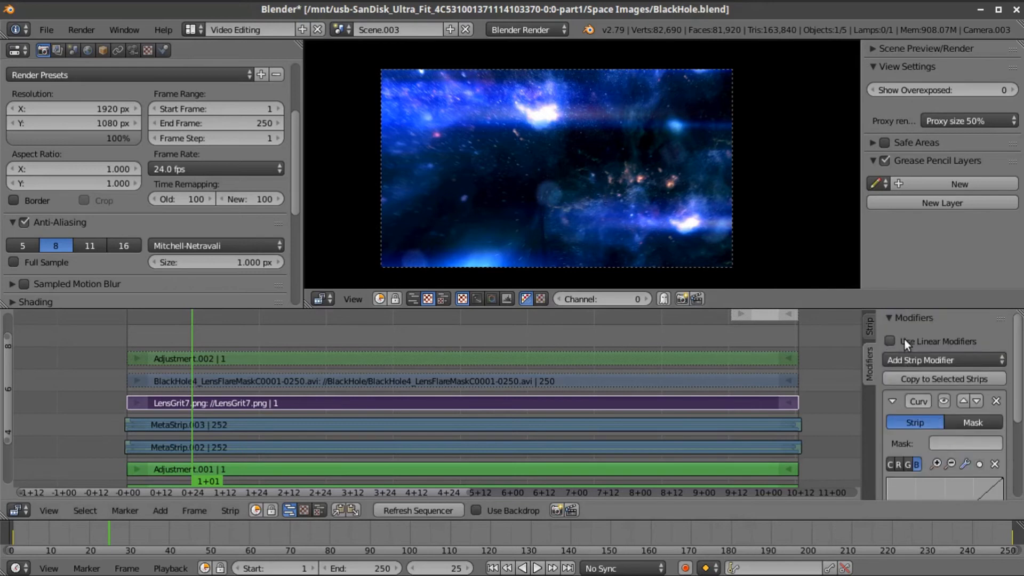
pyautogui.click(870, 327)
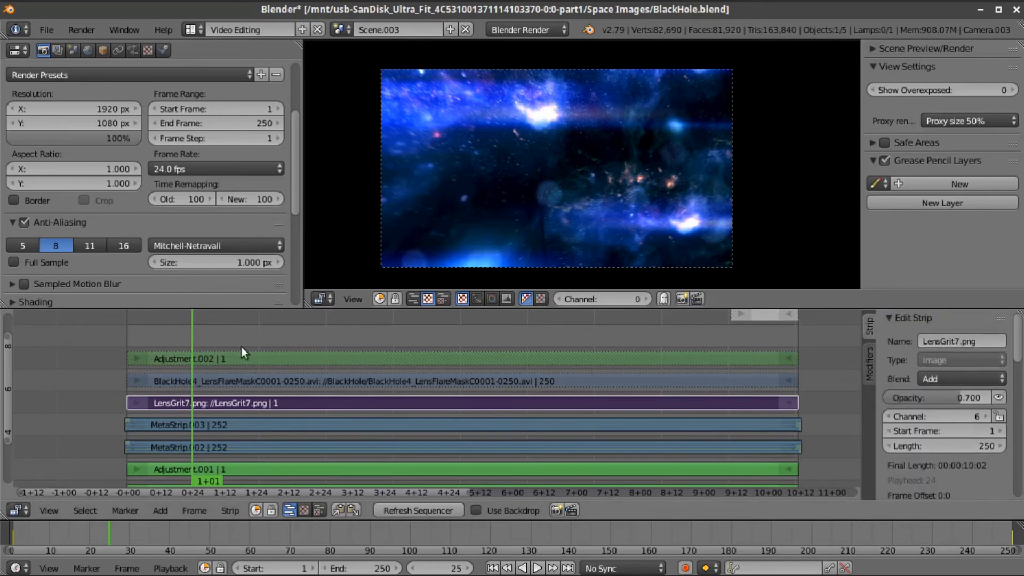
# - Unmute the LensFlareMaskC movie strip on channel 7 and check which kinds of strips can be added
pyautogui.rightClick(293, 379)
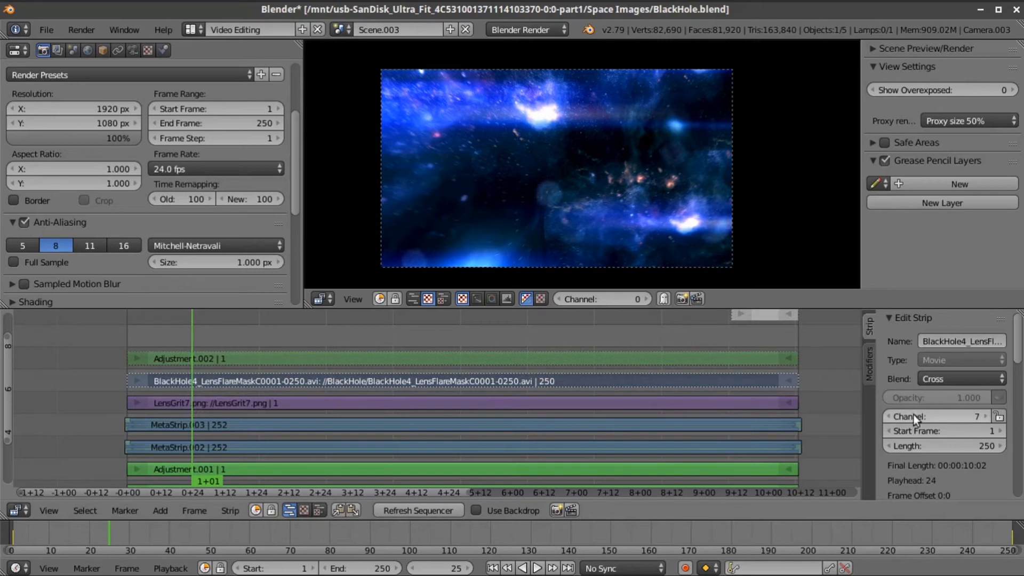
pyautogui.click(999, 397)
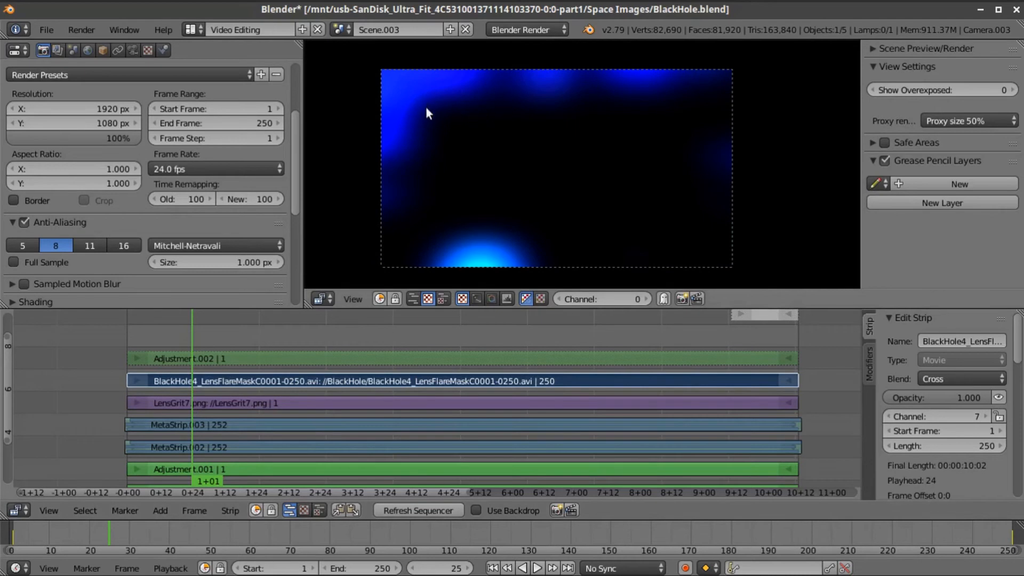
pyautogui.click(165, 506)
pyautogui.moveTo(184, 404)
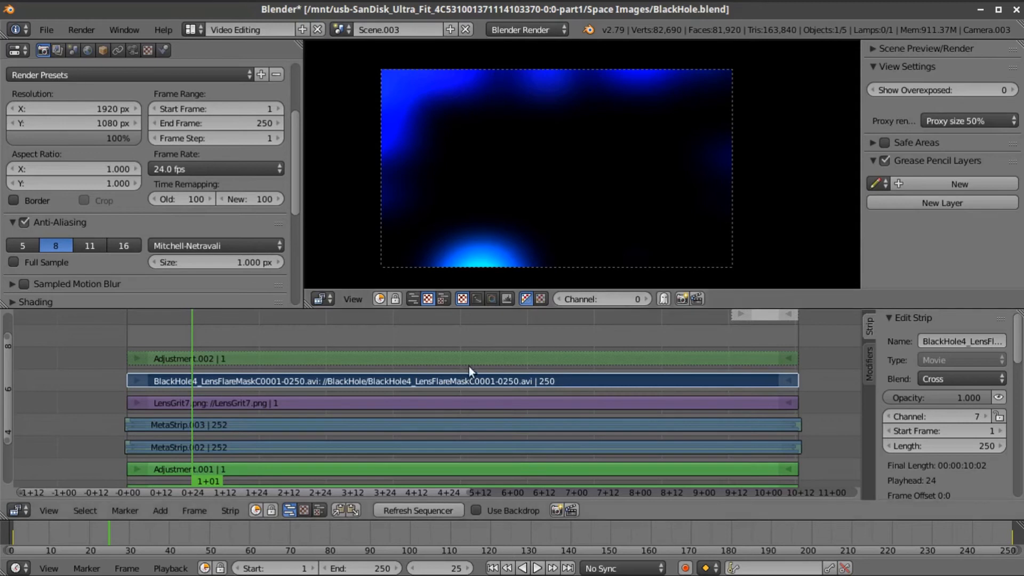
# - Bring the empty channels above Adjustment.002 into reach and move the playhead to frame 1
pyautogui.scroll(2, 468, 369)
pyautogui.moveTo(484, 365); pyautogui.dragTo(495, 436, button='middle')
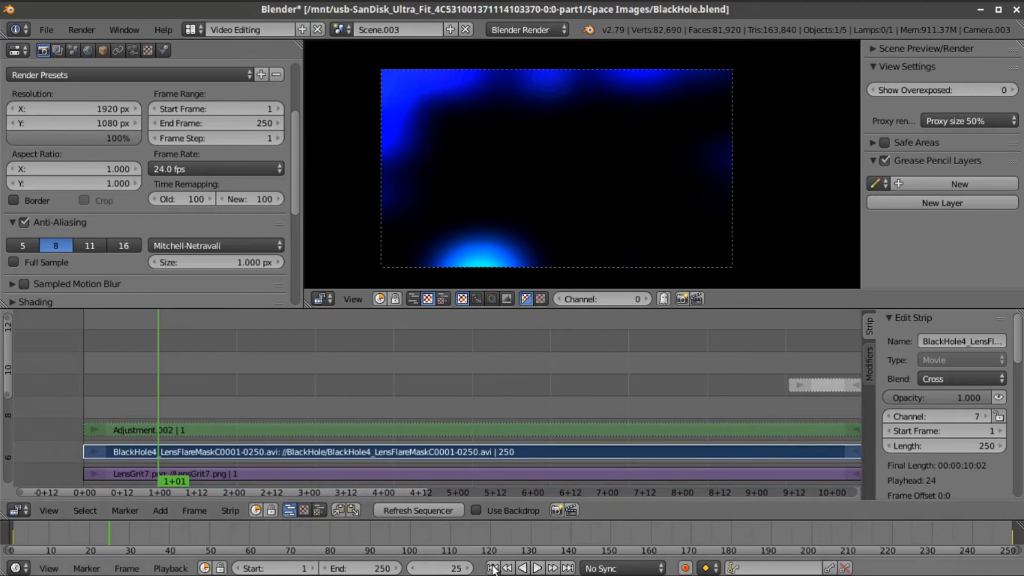
pyautogui.hotkey('shift', 'Left')
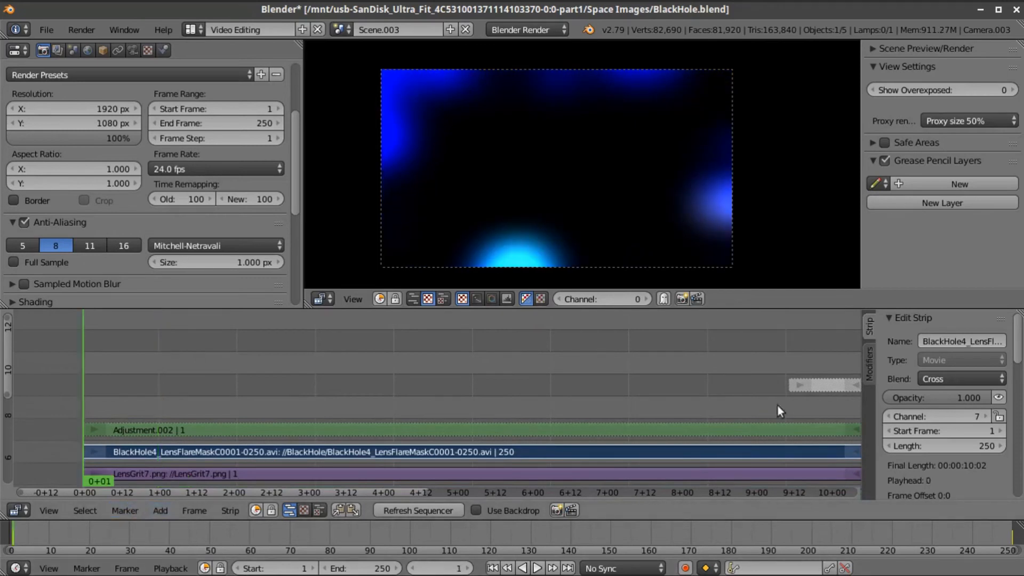
# - Mute the LensFlareMaskC movie strip and add a black Color effect strip at frame 1, placed on channel 12
pyautogui.click(1000, 398)
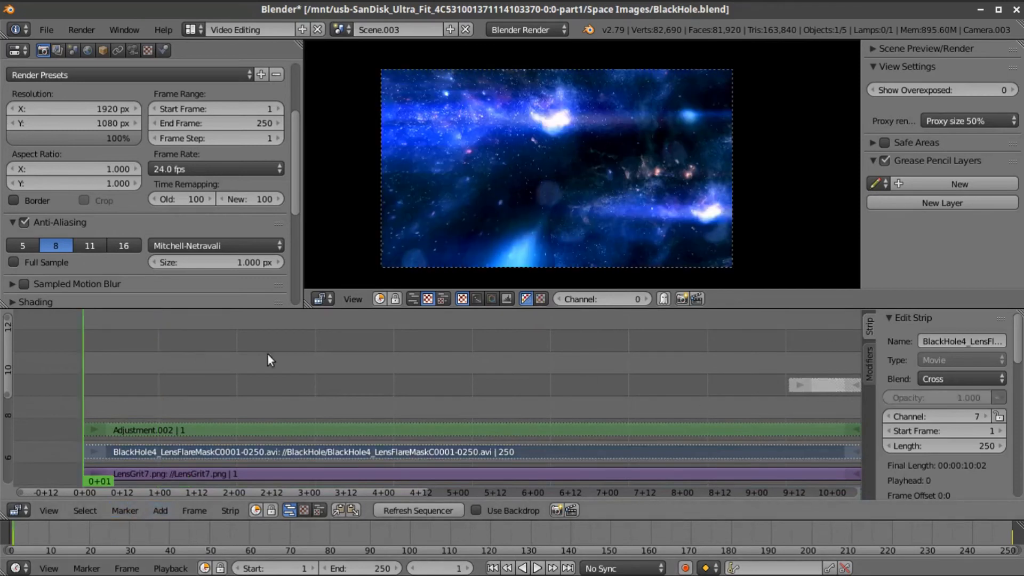
pyautogui.click(160, 510)
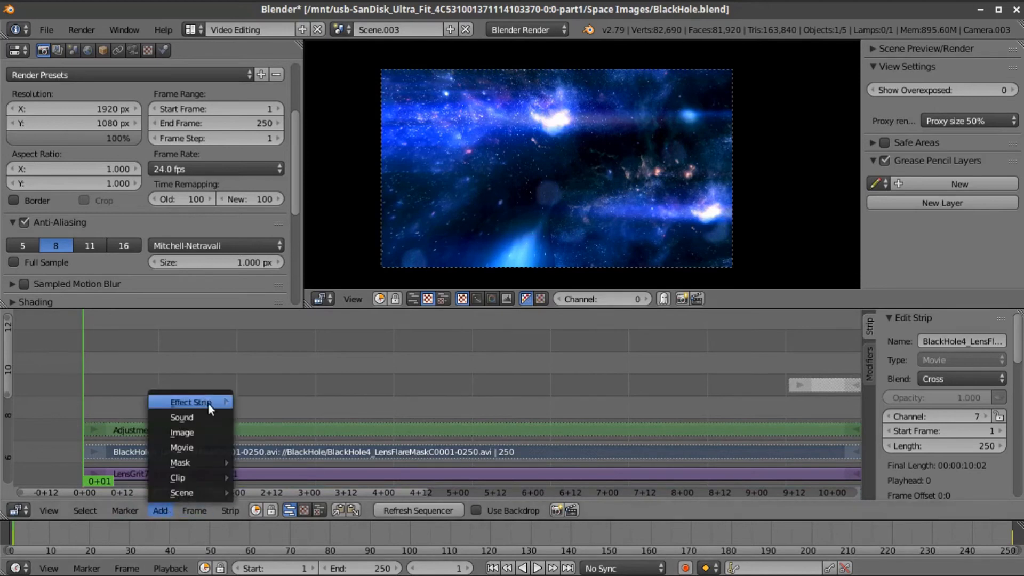
pyautogui.click(299, 359)
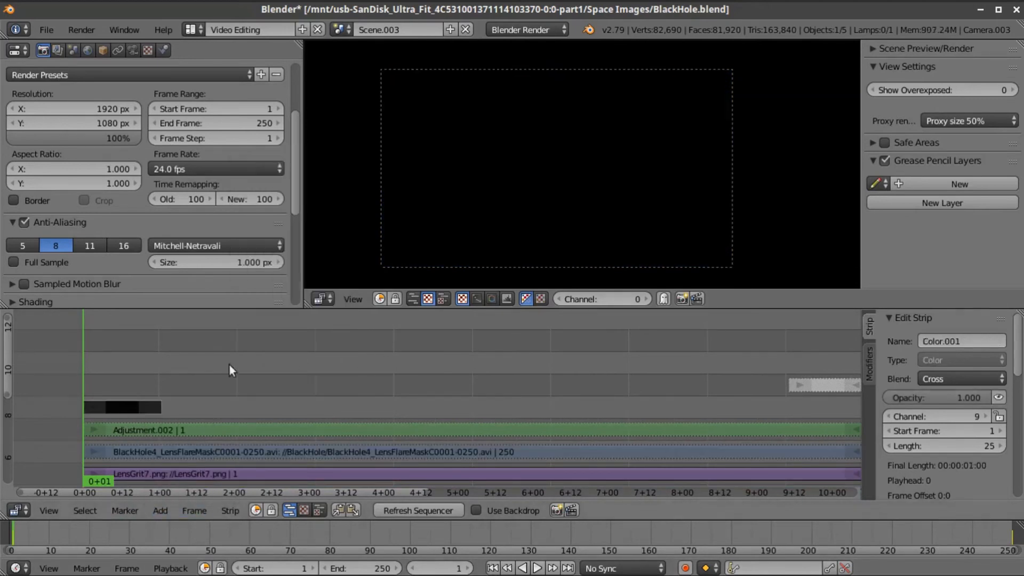
pyautogui.press('g')
pyautogui.click(124, 337)
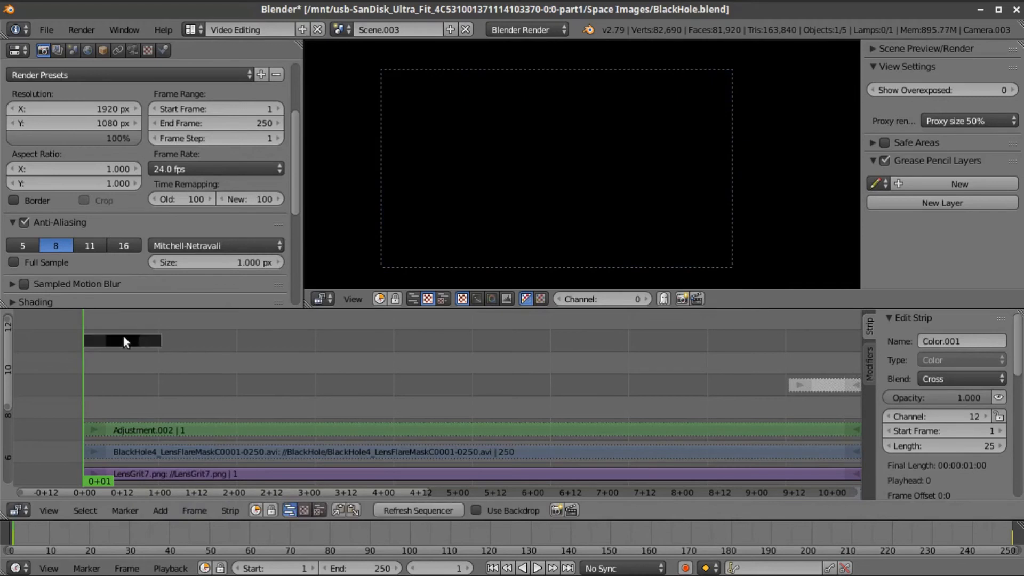
# - Duplicate the black color strip onto channel 13 and set the copy's color to white
pyautogui.hotkey('shift', 'd')
pyautogui.click(126, 337)
pyautogui.moveTo(144, 329); pyautogui.dragTo(157, 377, button='middle')
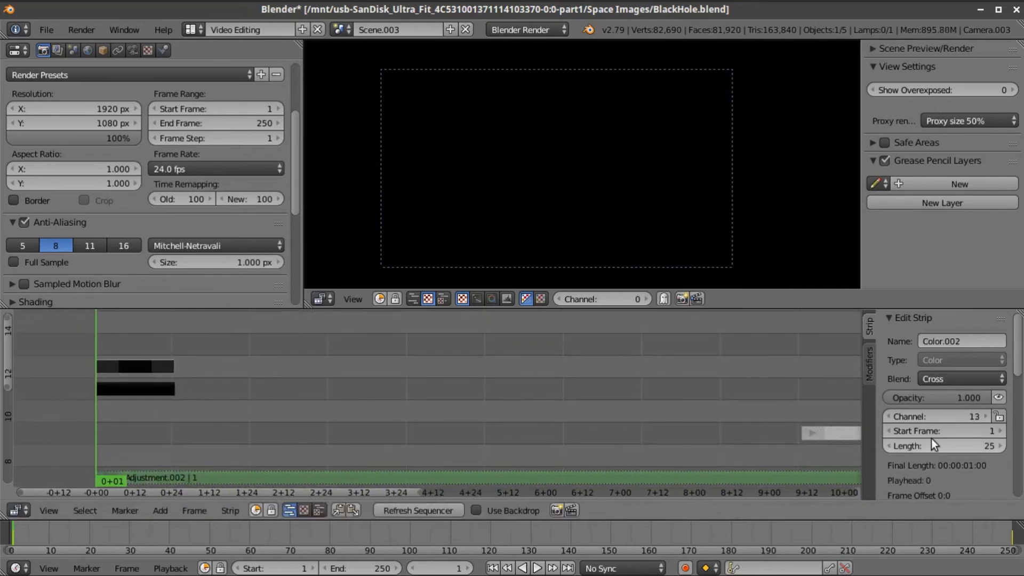
pyautogui.scroll(-7, 933, 443)
pyautogui.click(967, 376)
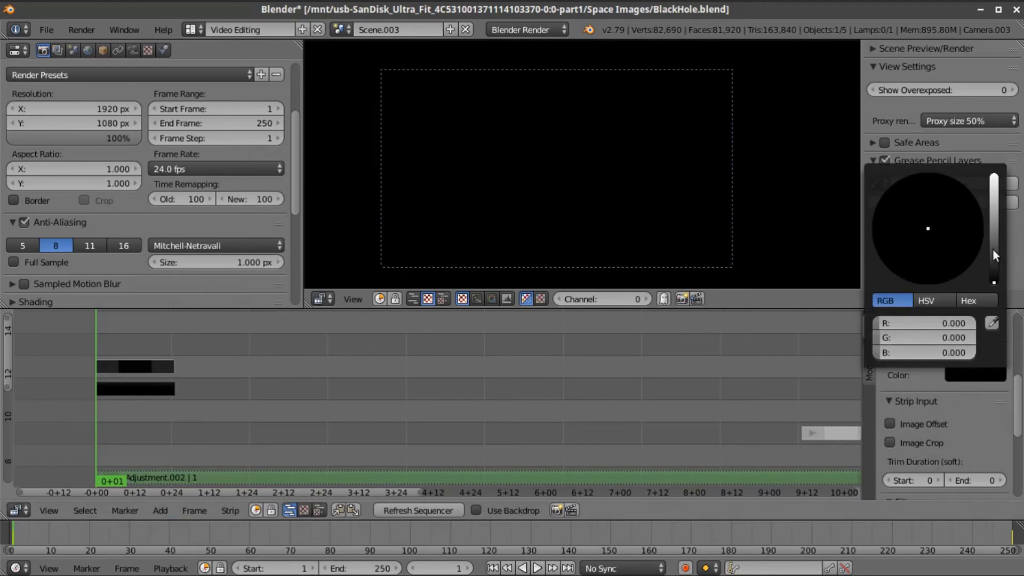
pyautogui.moveTo(990, 277); pyautogui.dragTo(993, 176)
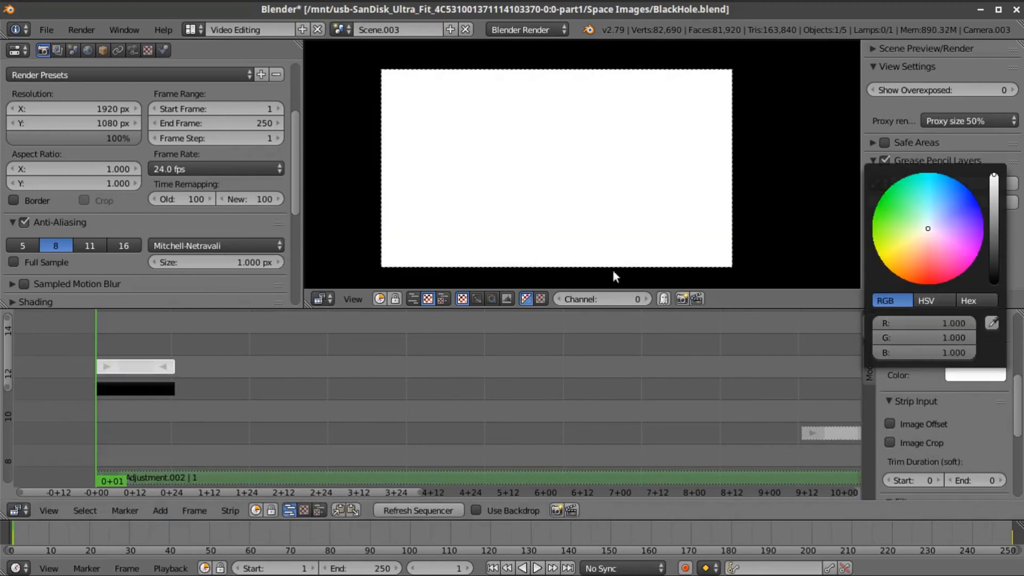
# - Add a Wipe effect strip that transitions between the black and white color strips
pyautogui.click(125, 388)
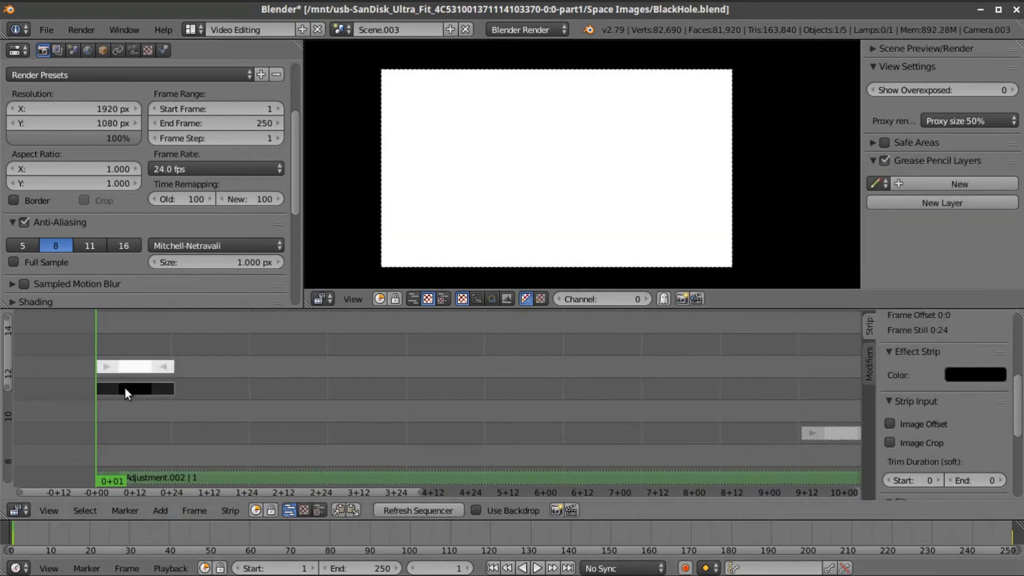
pyautogui.click(131, 366)
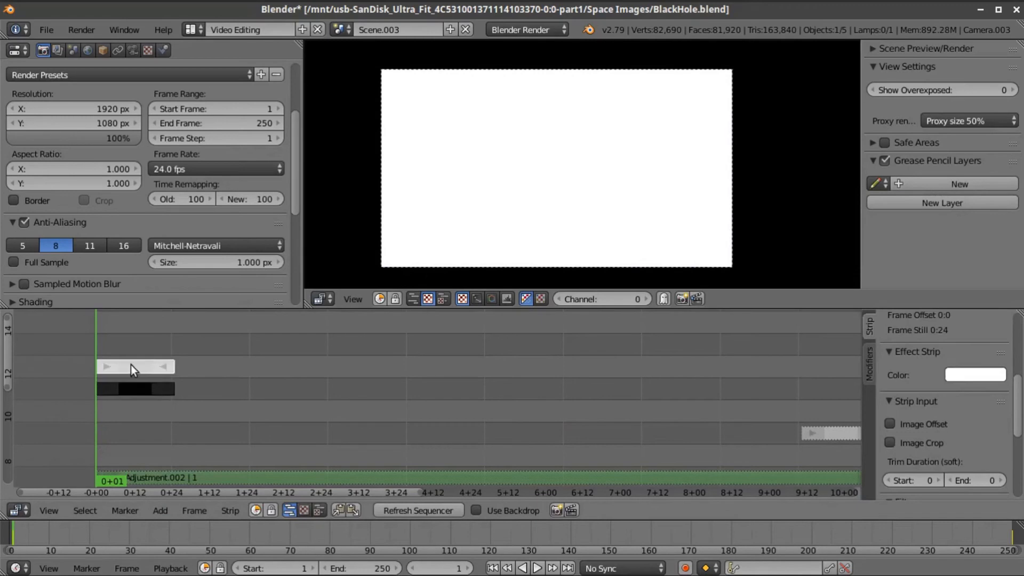
pyautogui.click(160, 510)
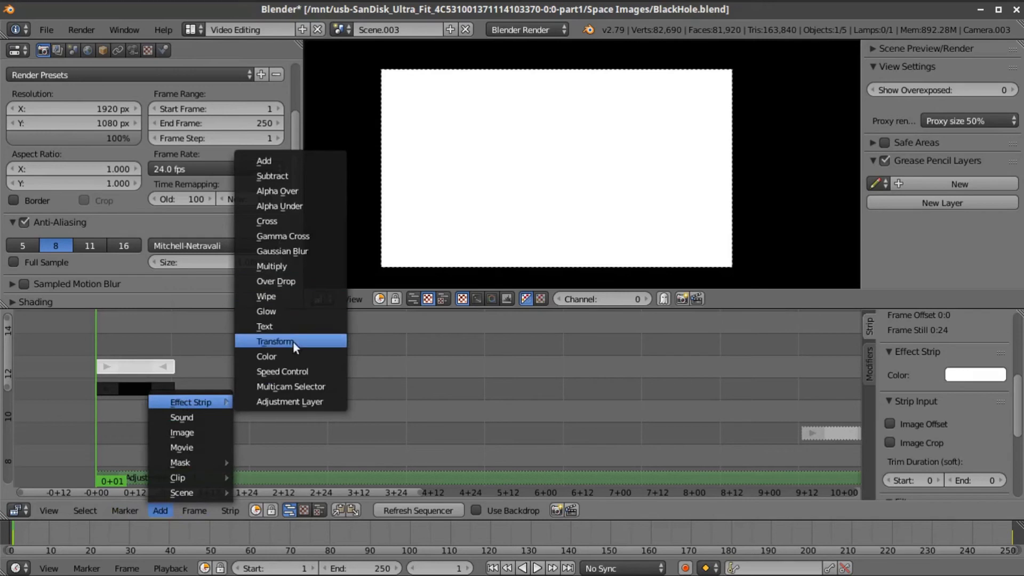
pyautogui.click(274, 296)
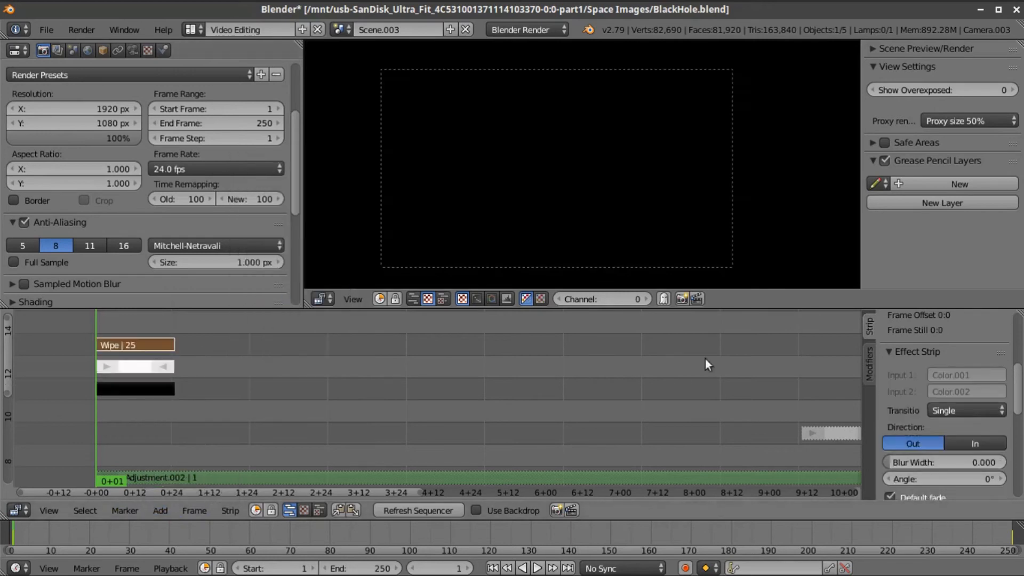
# - Turn off the wipe's default fade, set its blur width to 0.340 and its effect fader to 0.133
pyautogui.scroll(-6, 920, 409)
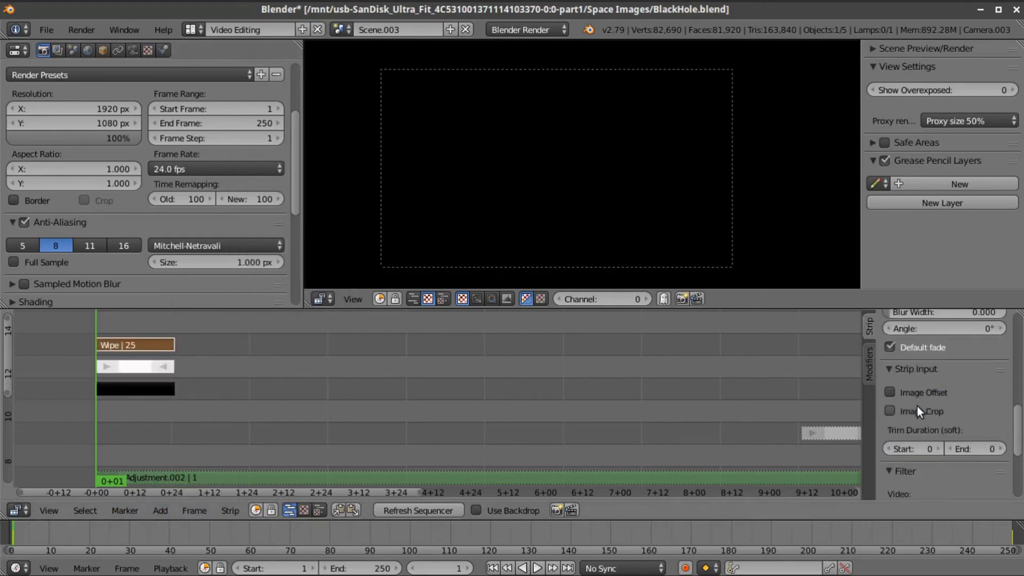
pyautogui.click(889, 347)
pyautogui.moveTo(914, 366); pyautogui.dragTo(949, 366)
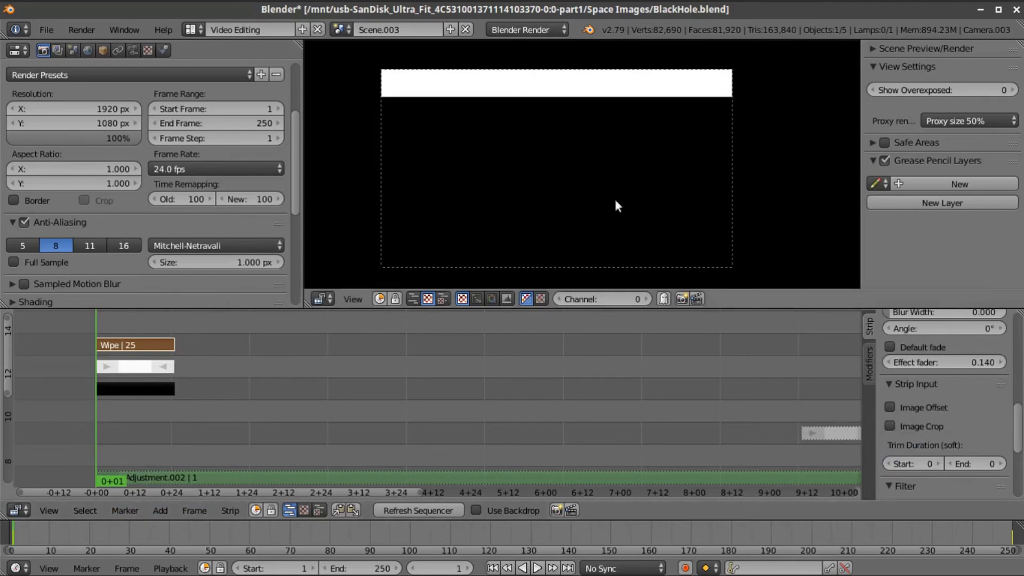
pyautogui.scroll(5, 995, 429)
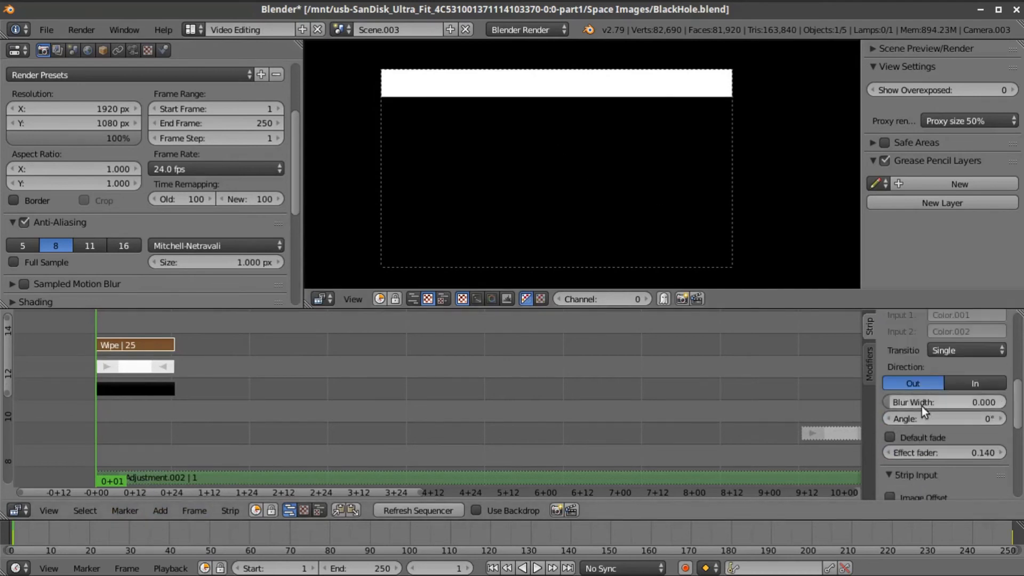
pyautogui.moveTo(942, 402); pyautogui.dragTo(951, 403)
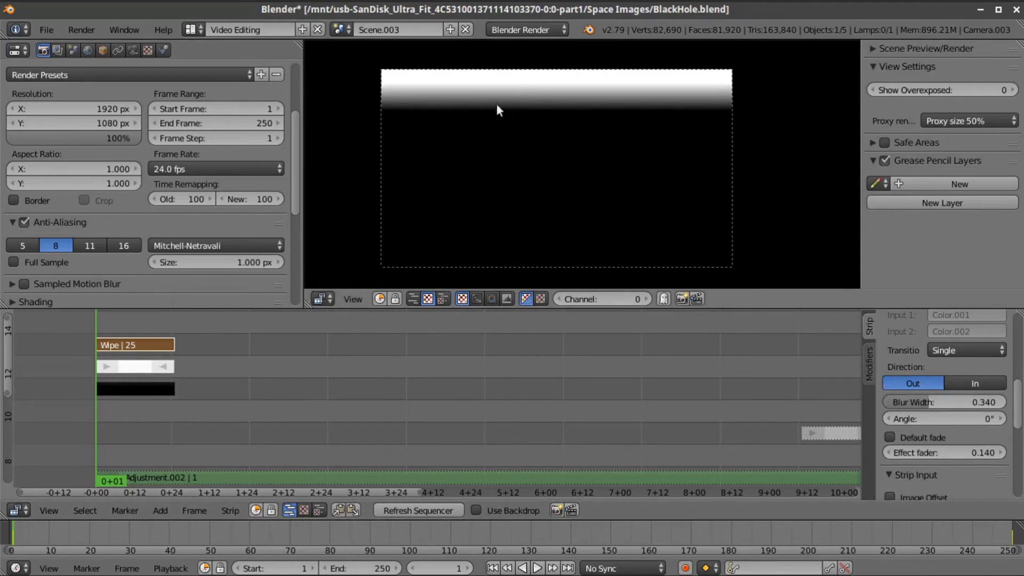
pyautogui.moveTo(954, 453); pyautogui.dragTo(949, 453)
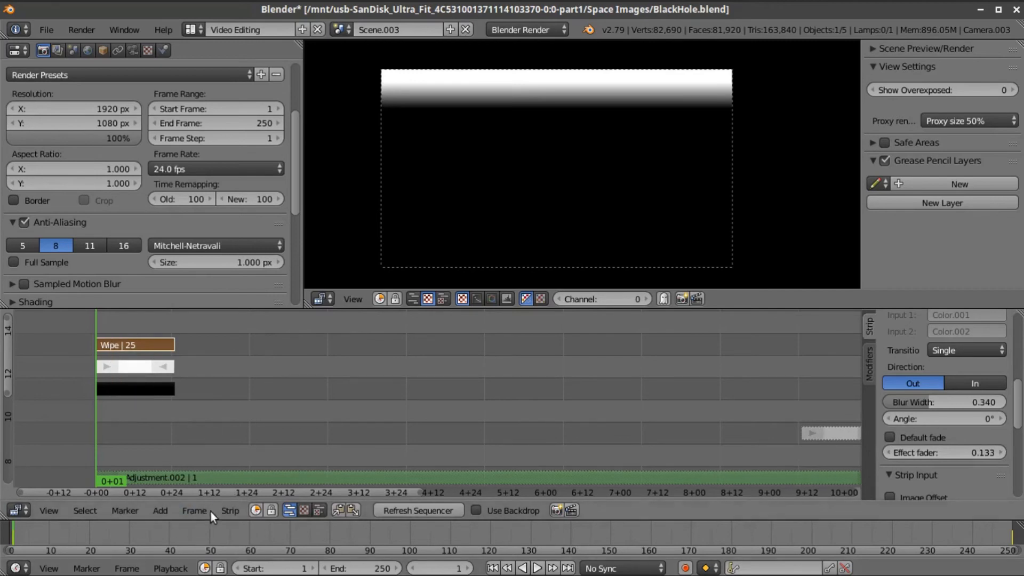
# - Group the wipe strip with its black and white color strips into one meta strip
pyautogui.click(154, 511)
pyautogui.click(229, 510)
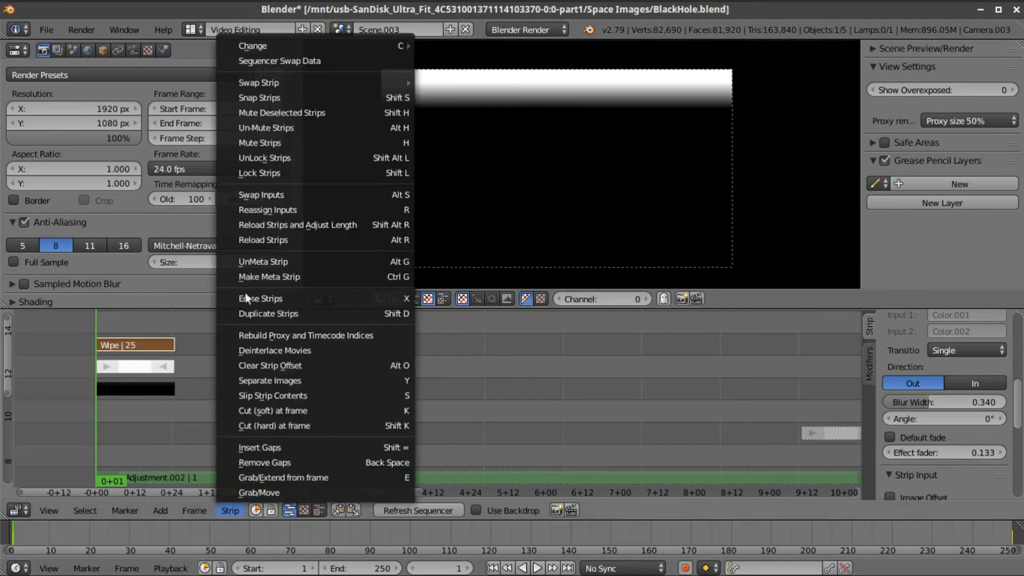
pyautogui.click(267, 276)
pyautogui.scroll(-1, 194, 356)
pyautogui.moveTo(195, 370); pyautogui.dragTo(203, 429, button='middle')
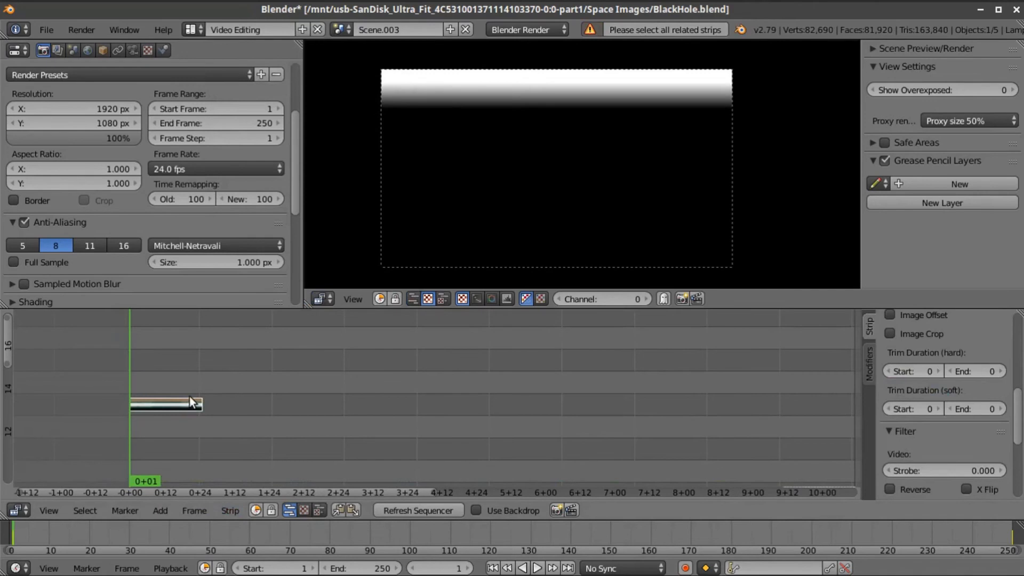
# - Duplicate the wipe meta strip onto channel 15 and flip the copy vertically with Y Flip
pyautogui.hotkey('shift', 'd')
pyautogui.click(190, 390)
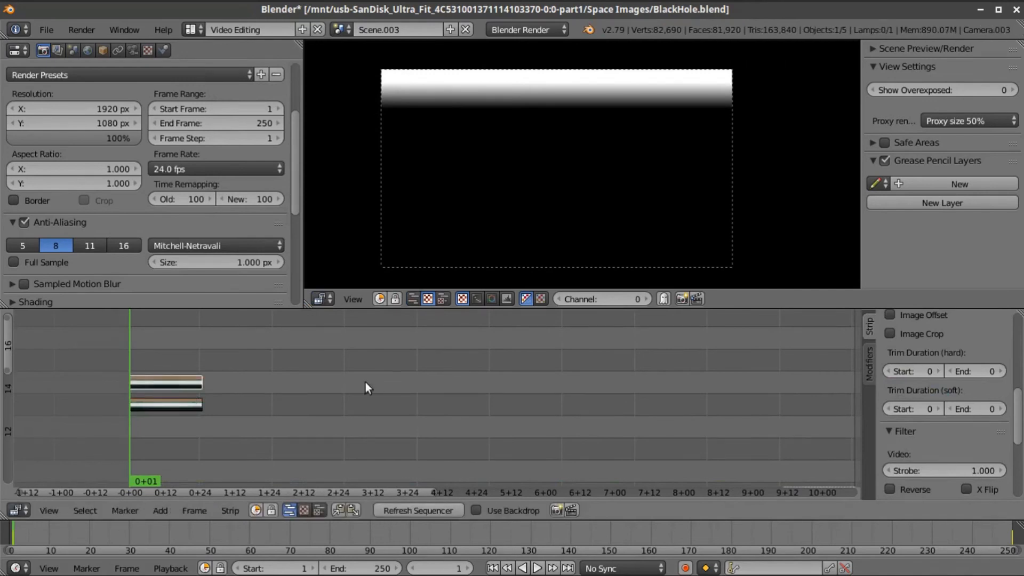
pyautogui.scroll(-3, 975, 421)
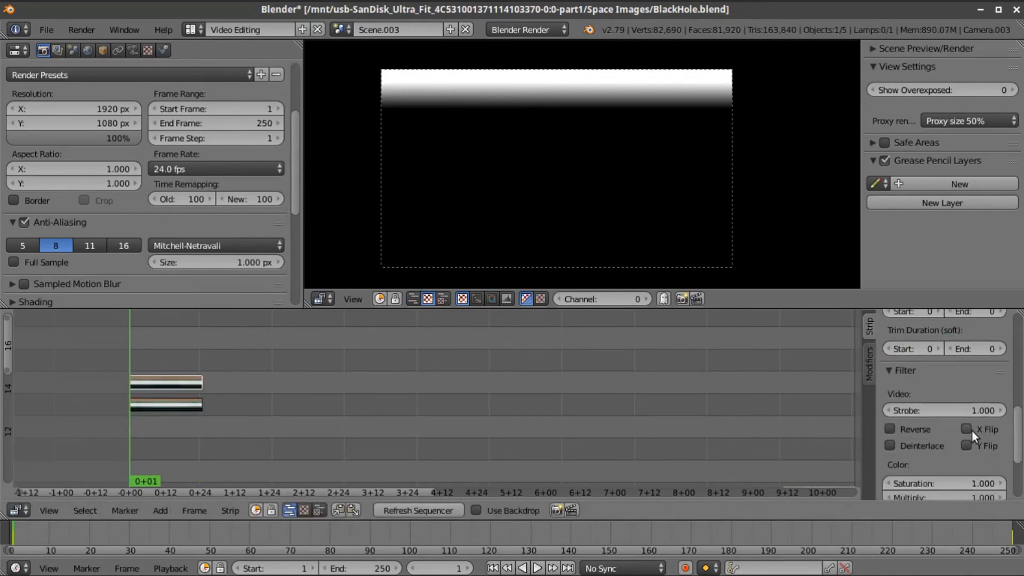
pyautogui.click(966, 428)
pyautogui.click(967, 428)
pyautogui.click(967, 446)
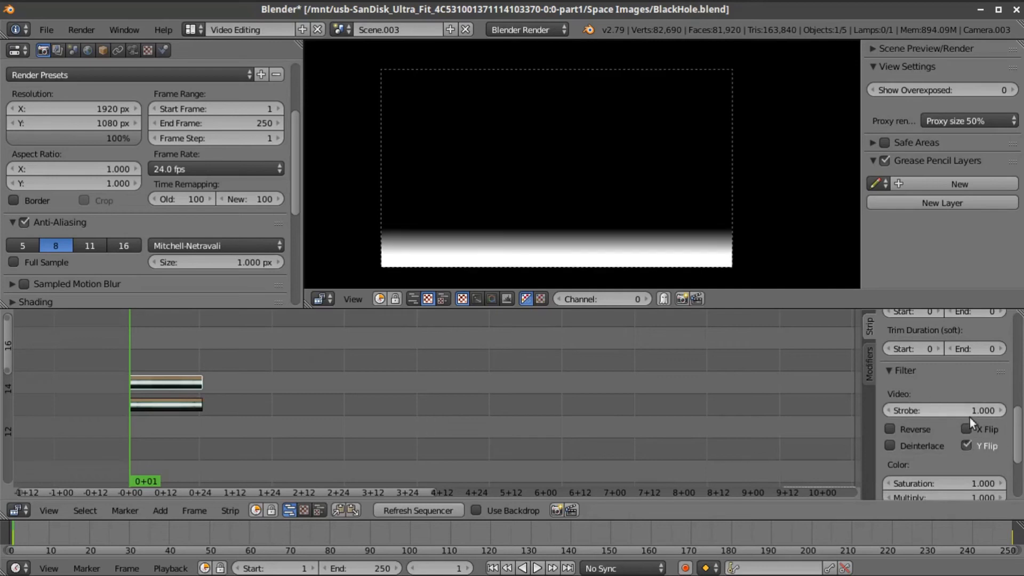
# - Set the blend mode of the flipped meta strip on channel 15 to Add
pyautogui.scroll(8, 968, 418)
pyautogui.click(962, 380)
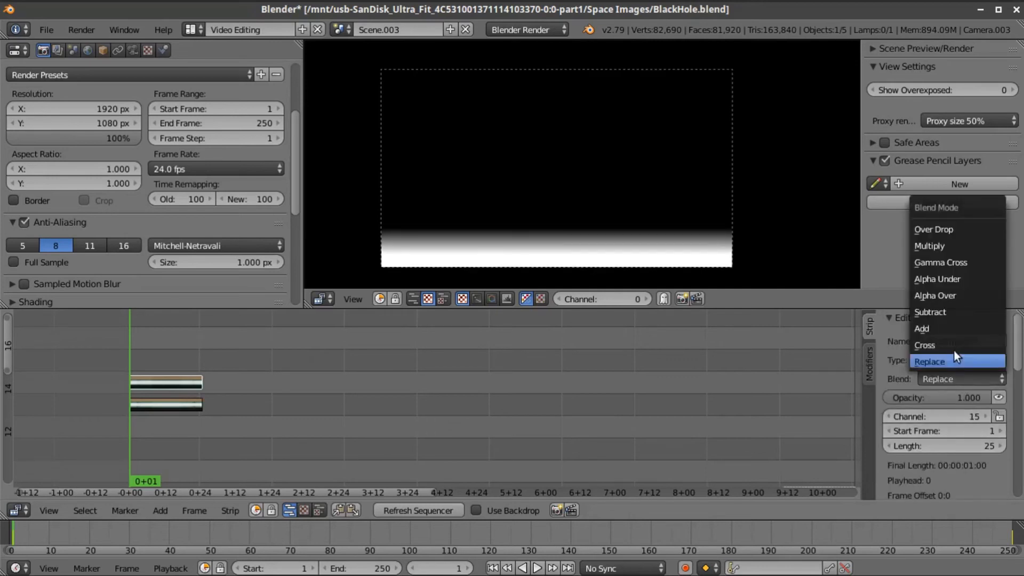
pyautogui.click(942, 329)
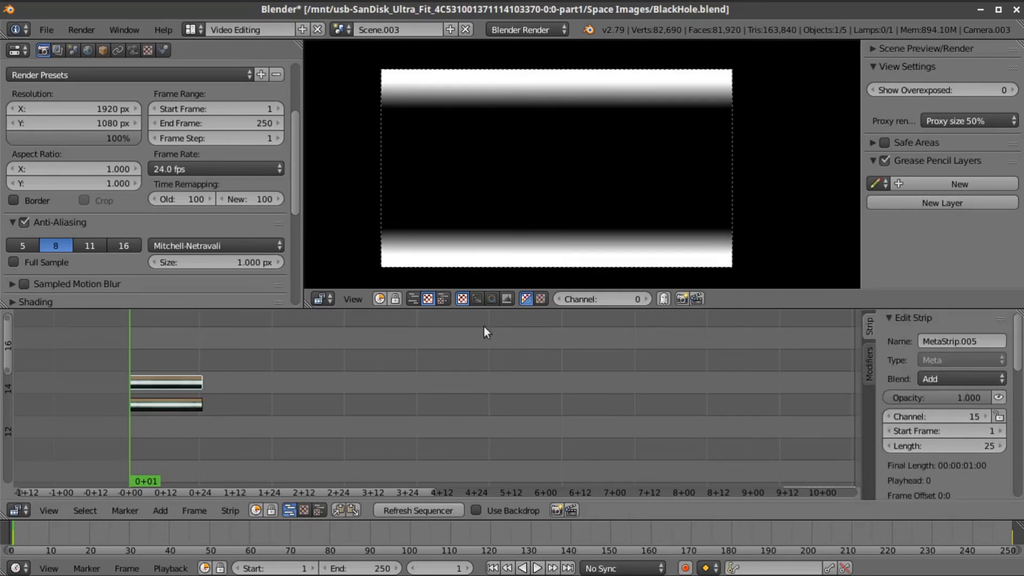
# - Duplicate the additive wipe meta strip onto channel 16
pyautogui.hotkey('shift', 'd')
pyautogui.click(156, 376)
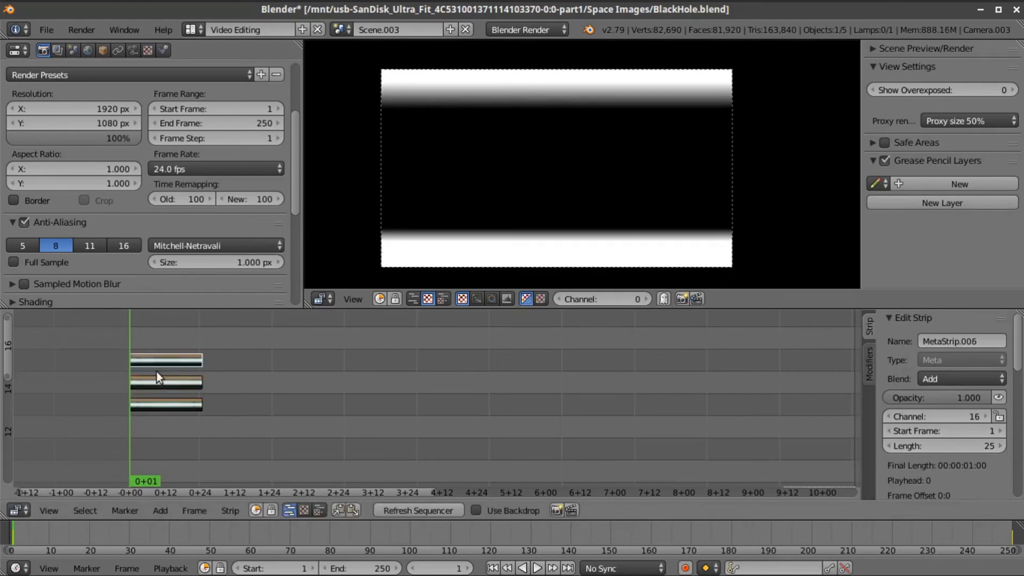
pyautogui.scroll(-7, 1004, 426)
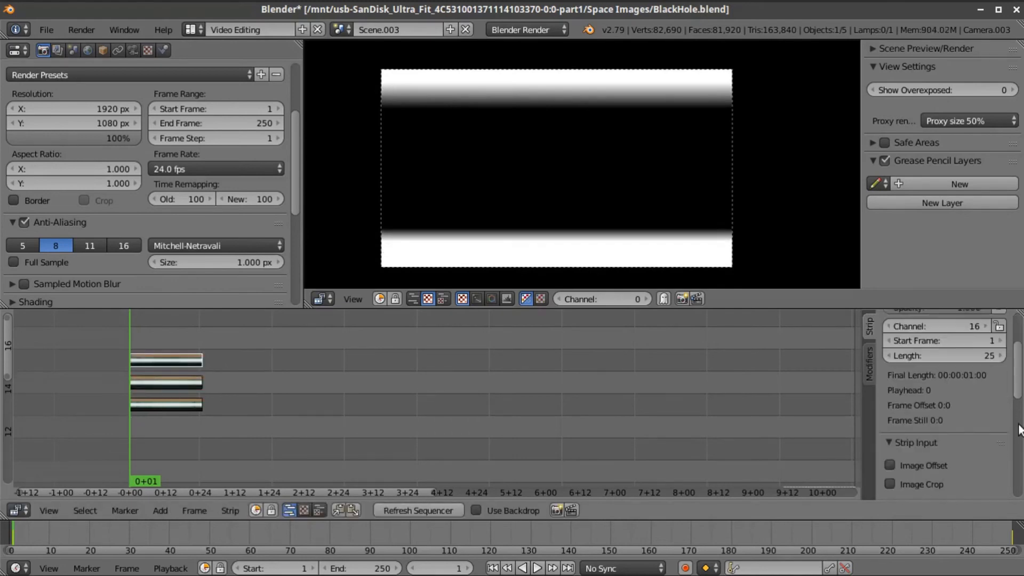
pyautogui.scroll(-8, 1001, 430)
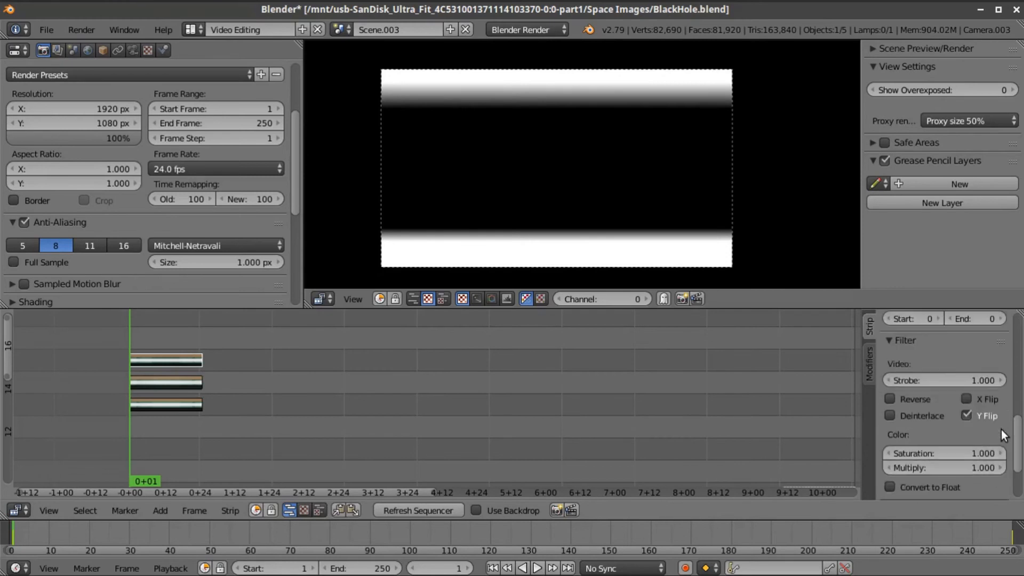
pyautogui.scroll(4, 1001, 430)
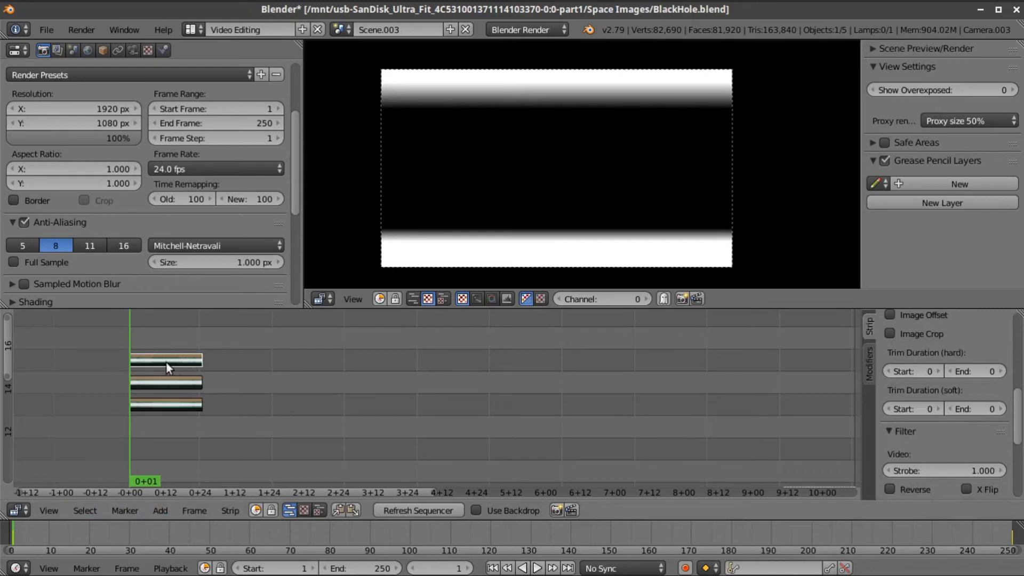
pyautogui.click(161, 509)
pyautogui.moveTo(213, 402)
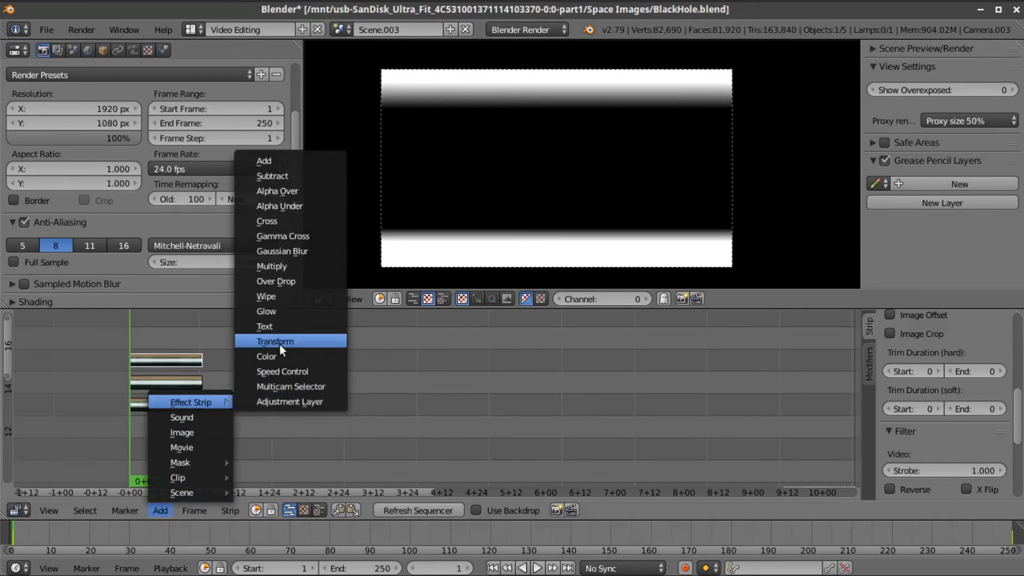
# - Inside the channel 16 meta strip, set the wipe's angle to -90° and effect fader to 0.112, and return to the main sequence
pyautogui.press('Tab')
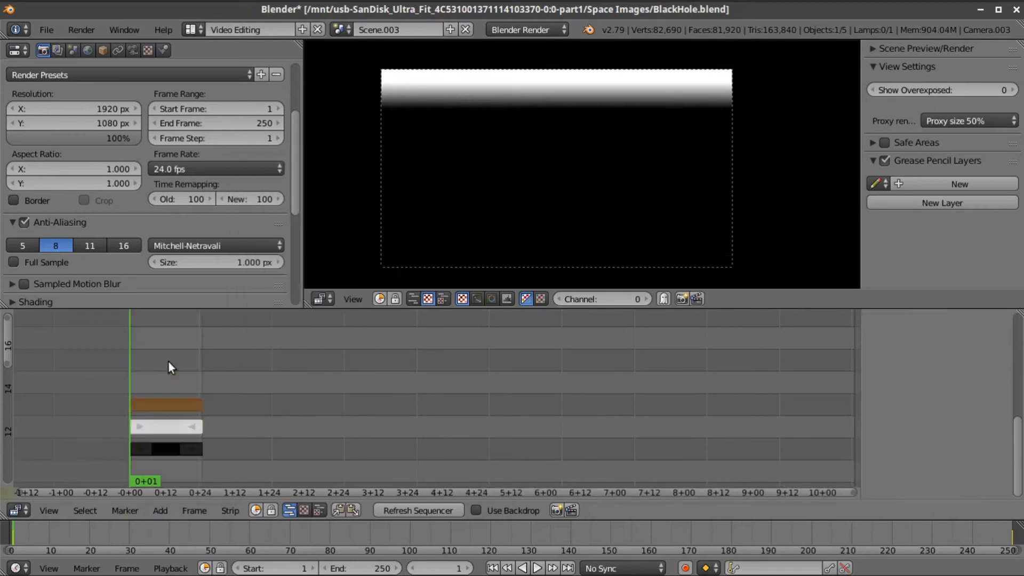
pyautogui.rightClick(173, 395)
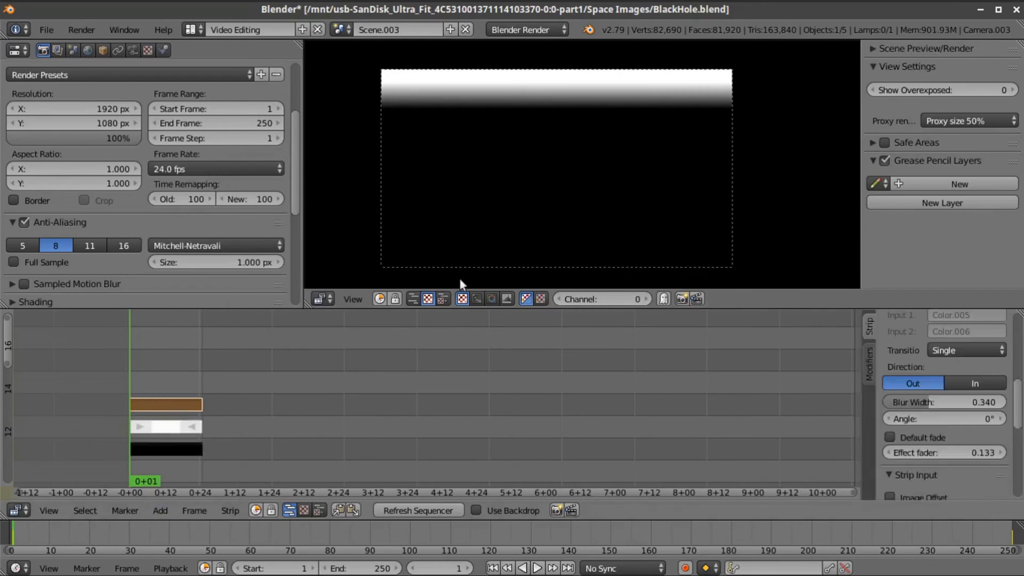
pyautogui.scroll(-2, 910, 425)
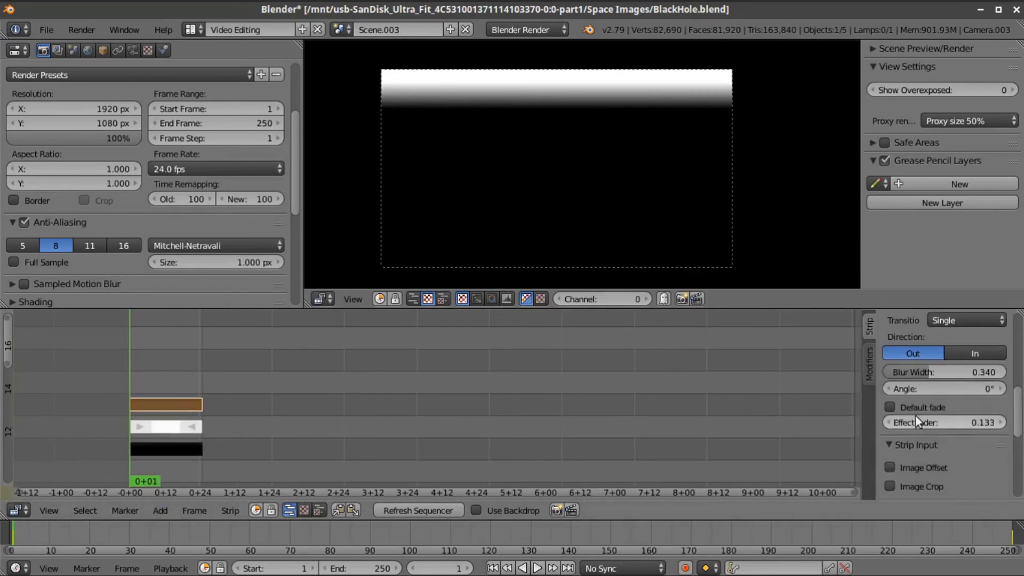
pyautogui.moveTo(952, 389); pyautogui.dragTo(886, 389)
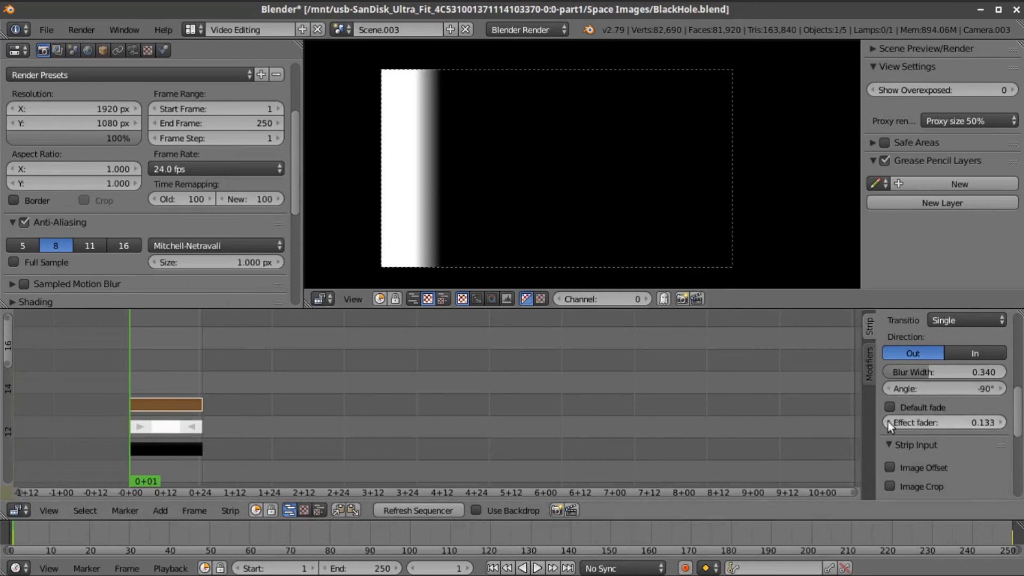
pyautogui.moveTo(963, 423)
pyautogui.mouseDown()
pyautogui.moveTo(946, 423)
pyautogui.moveTo(964, 425)
pyautogui.mouseUp()
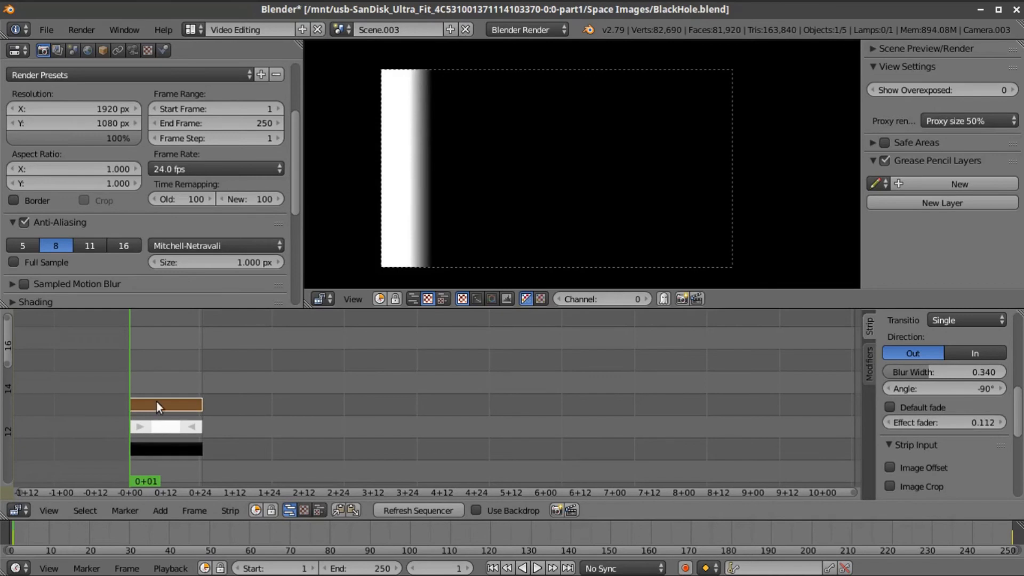
pyautogui.press('Tab')
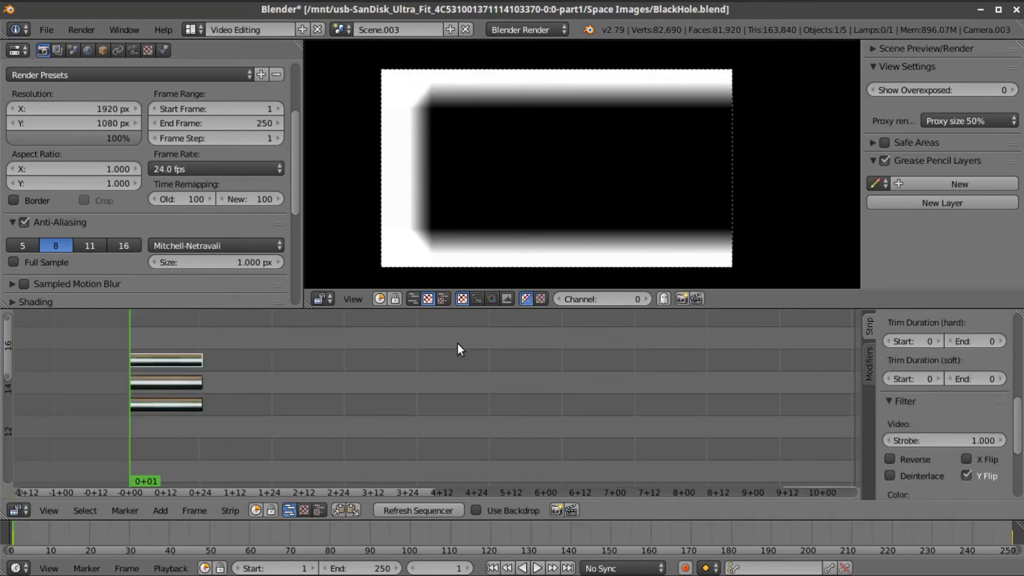
# - Duplicate the vertical-edge meta strip from channel 16 onto channel 17
pyautogui.hotkey('shift', 'd')
pyautogui.click(178, 357)
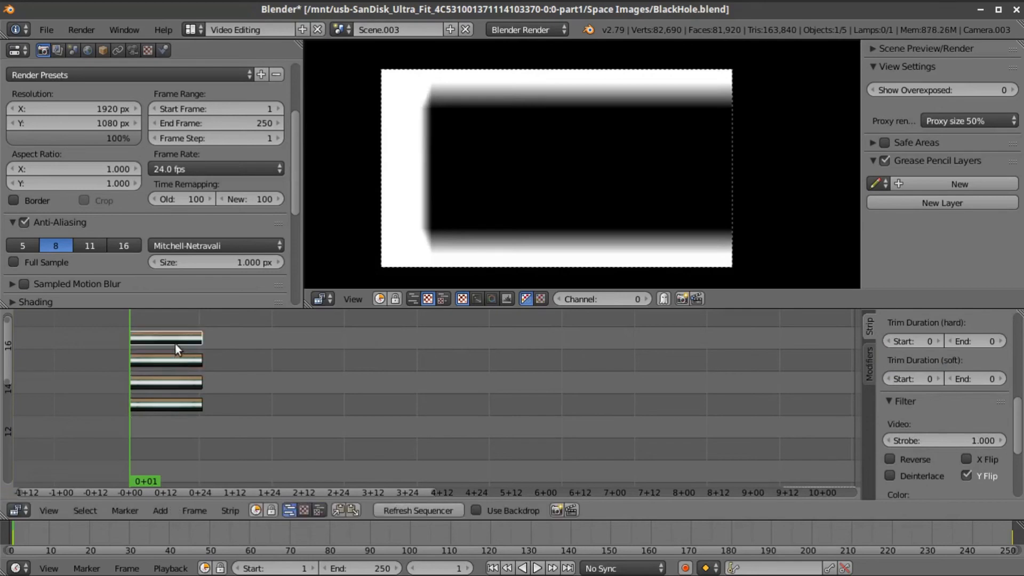
# - Flip the topmost mask meta strip horizontally
pyautogui.scroll(-2, 981, 442)
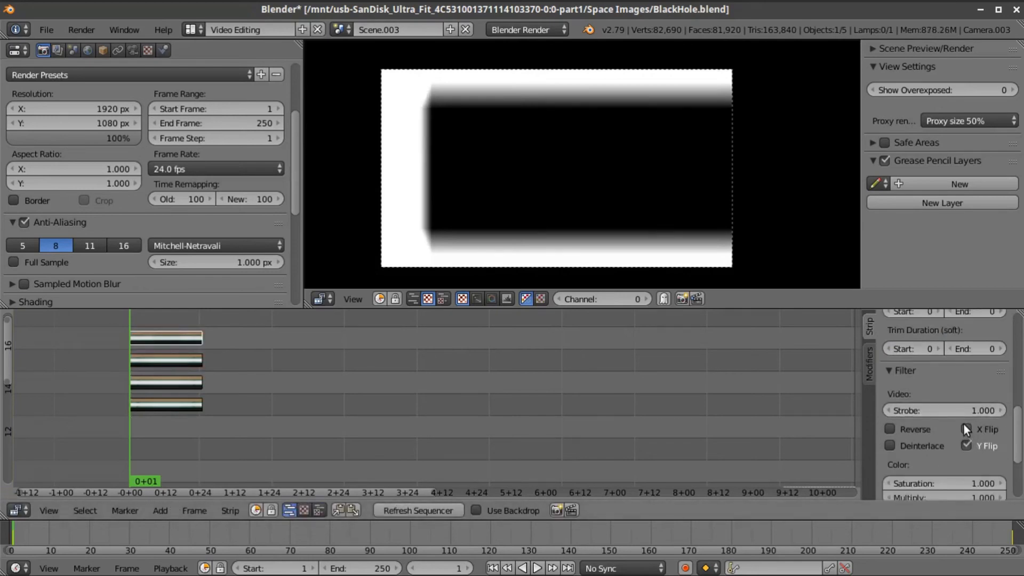
pyautogui.click(966, 429)
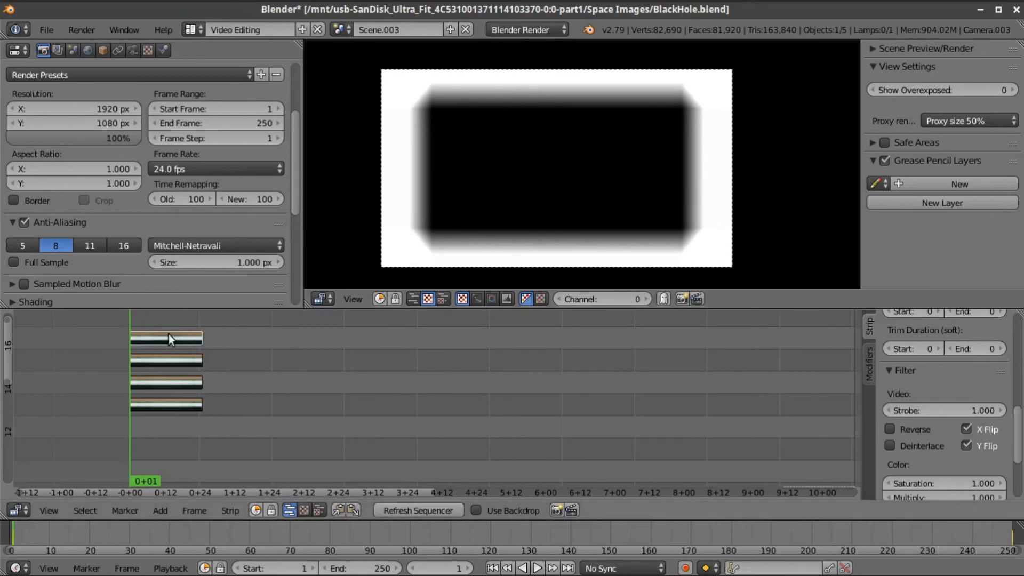
# - Delete all four stacked mask meta strips above the composite
pyautogui.press('b')
pyautogui.moveTo(153, 316); pyautogui.dragTo(200, 421)
pyautogui.press('x')
pyautogui.click(204, 417)
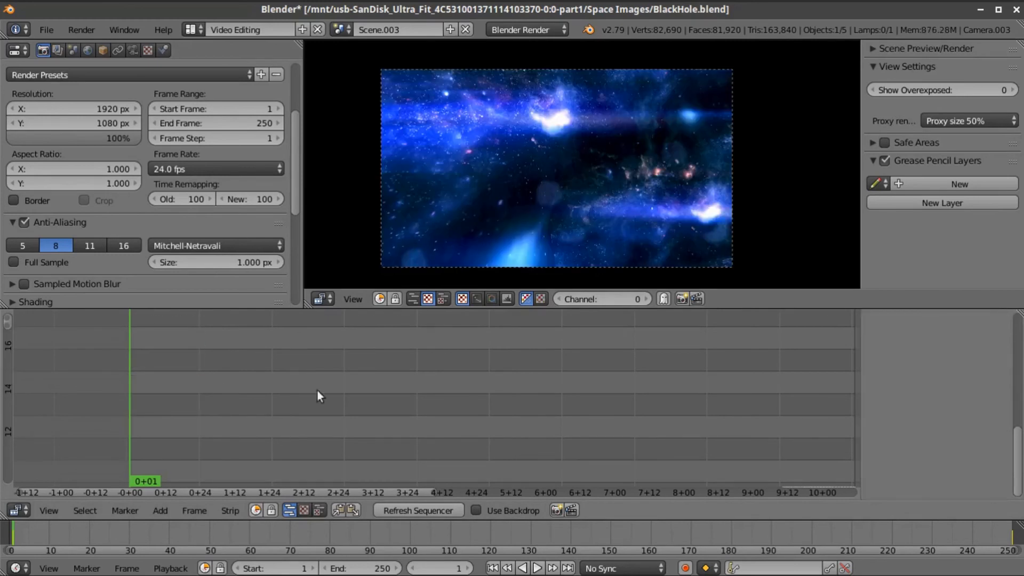
# - Unmute the BlackHole4_LensFlareMaskC0001-0250.avi movie strip on channel 7 with Add blending and play back the composite
pyautogui.scroll(-3, 301, 422)
pyautogui.moveTo(309, 382); pyautogui.dragTo(232, 404, button='middle')
pyautogui.rightClick(232, 396)
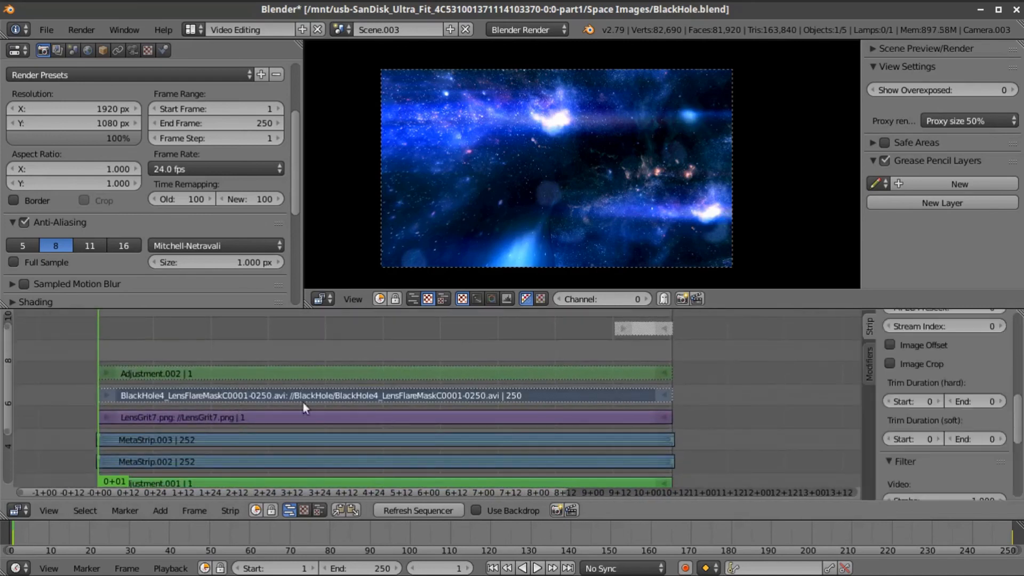
pyautogui.click(1017, 381)
pyautogui.scroll(5, 1015, 378)
pyautogui.click(999, 397)
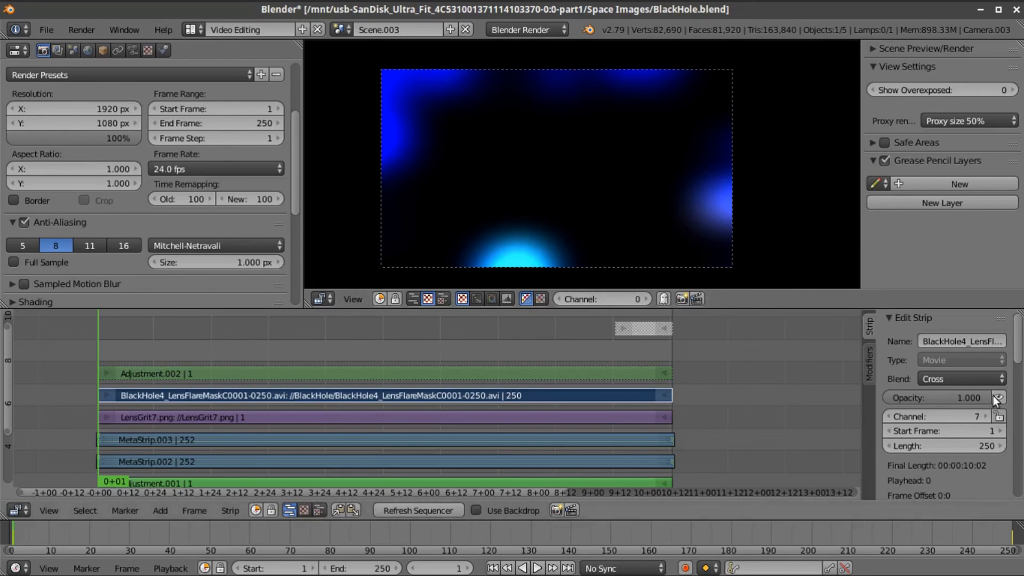
pyautogui.click(971, 380)
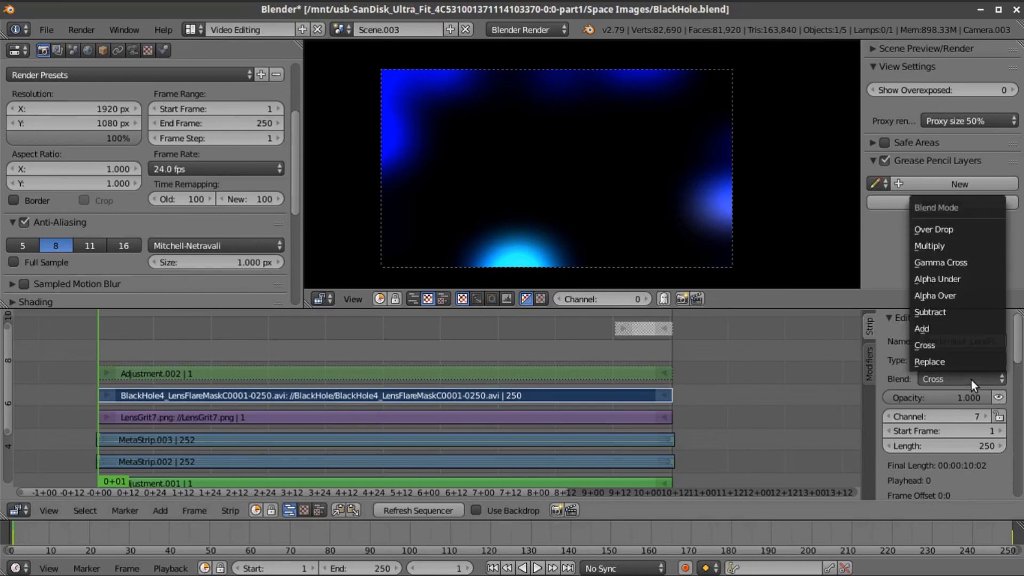
pyautogui.click(933, 328)
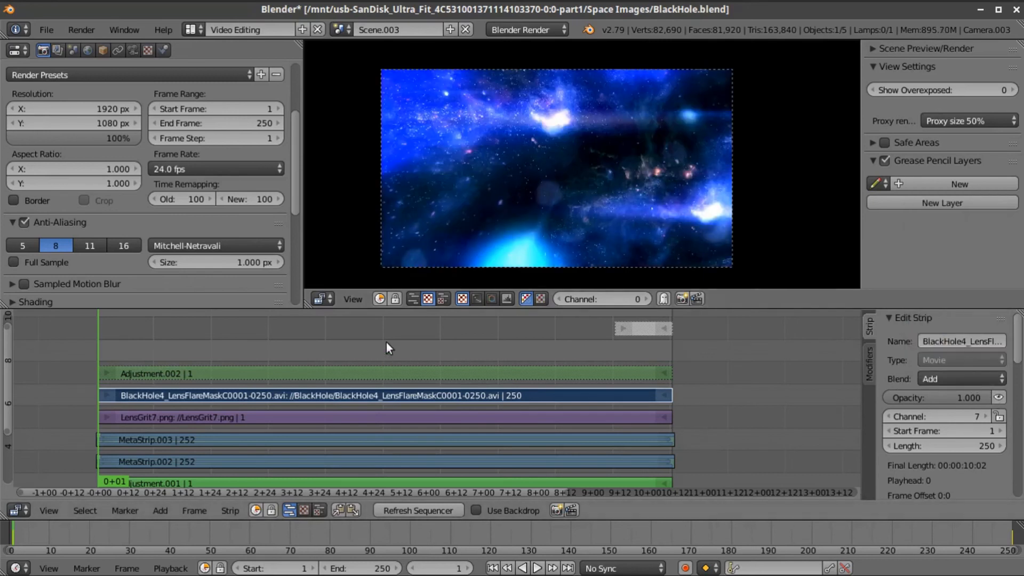
pyautogui.hotkey('alt', 'a')
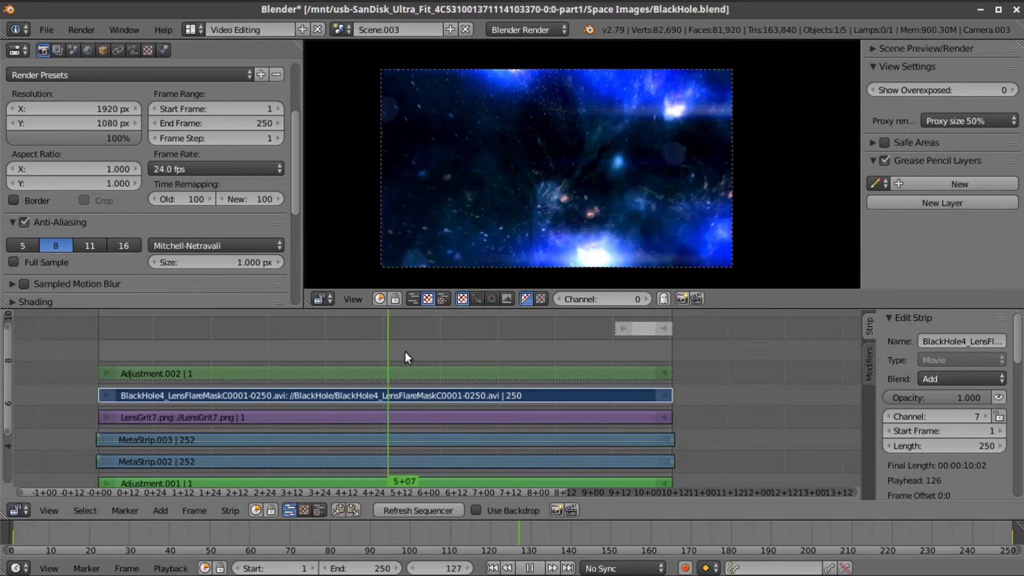
pyautogui.hotkey('alt', 'a')
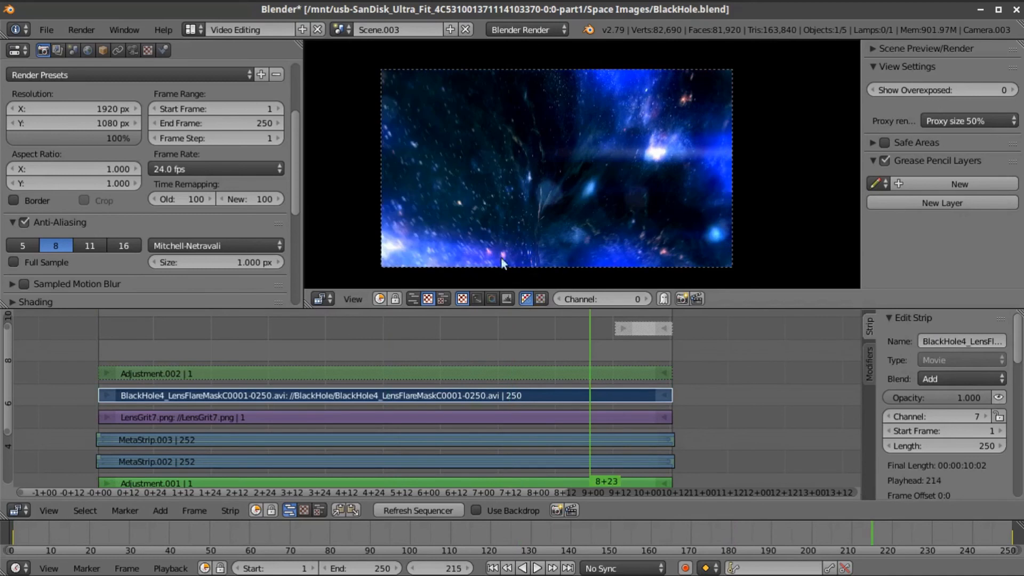
# - Unmute the Adjustment.002 layer on channel 8 and preview the composite with it
pyautogui.press('Home')
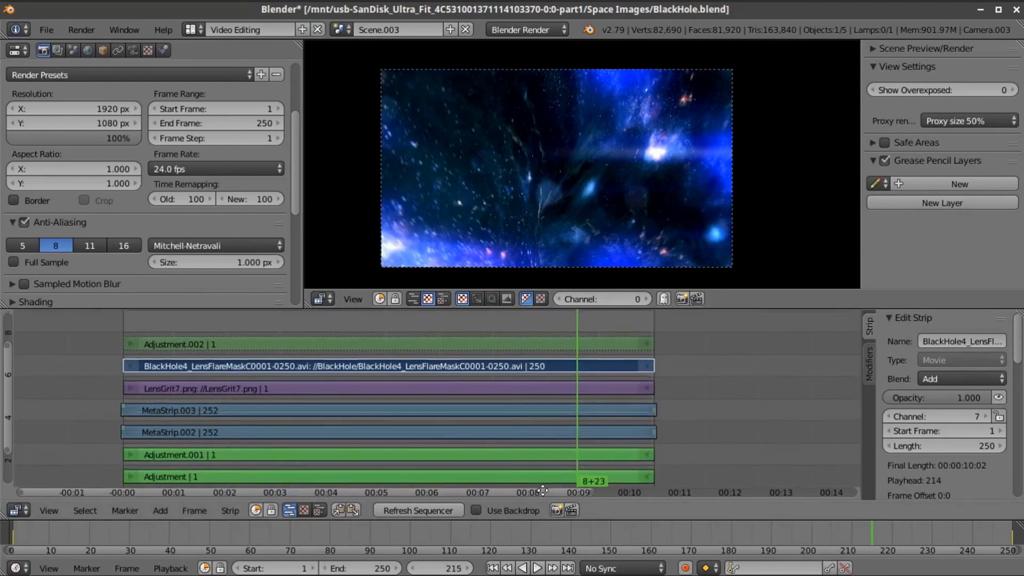
pyautogui.moveTo(469, 323); pyautogui.dragTo(472, 350, button='middle')
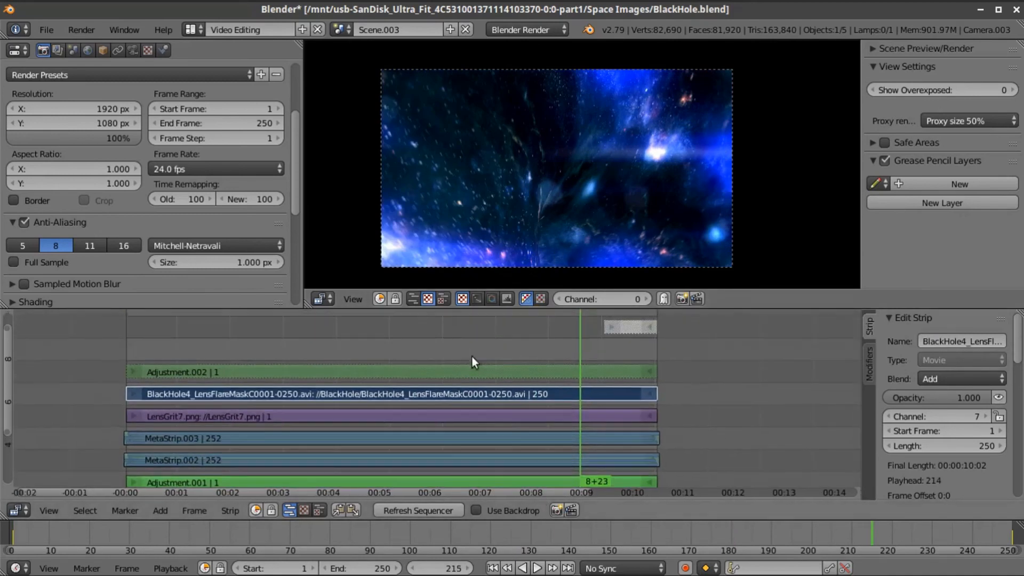
pyautogui.rightClick(468, 370)
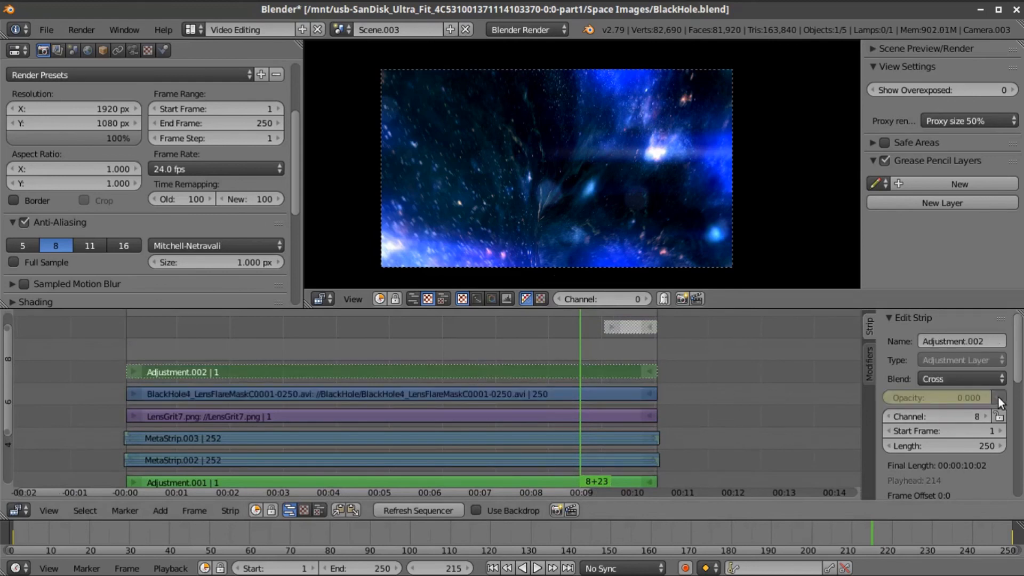
pyautogui.scroll(-5, 968, 427)
pyautogui.scroll(-5, 968, 429)
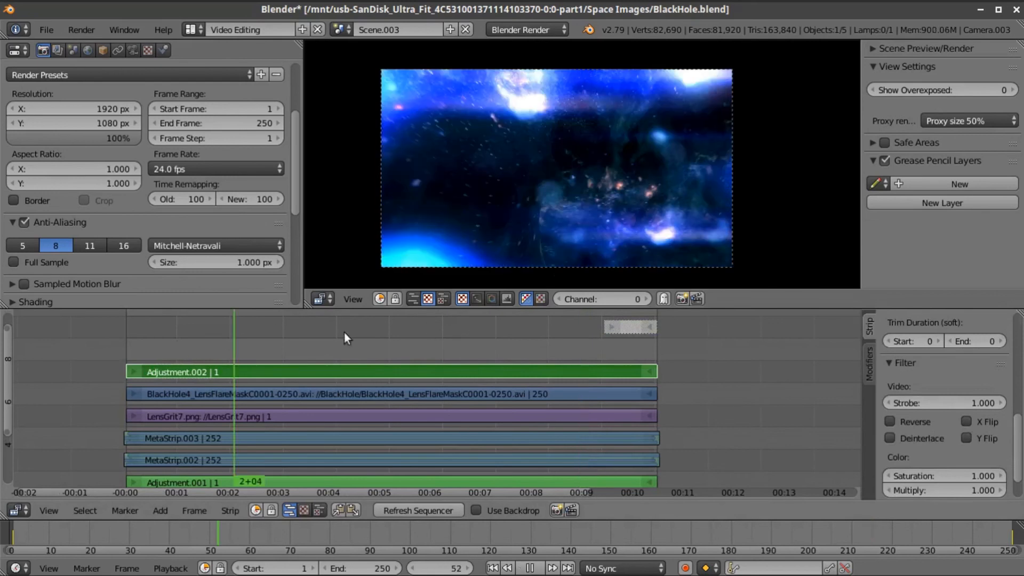
pyautogui.press('Escape')
# - Play back the composite up to about frame 121 and examine the Curves modifier of Adjustment.002
pyautogui.scroll(2, 582, 255)
pyautogui.scroll(-1, 593, 255)
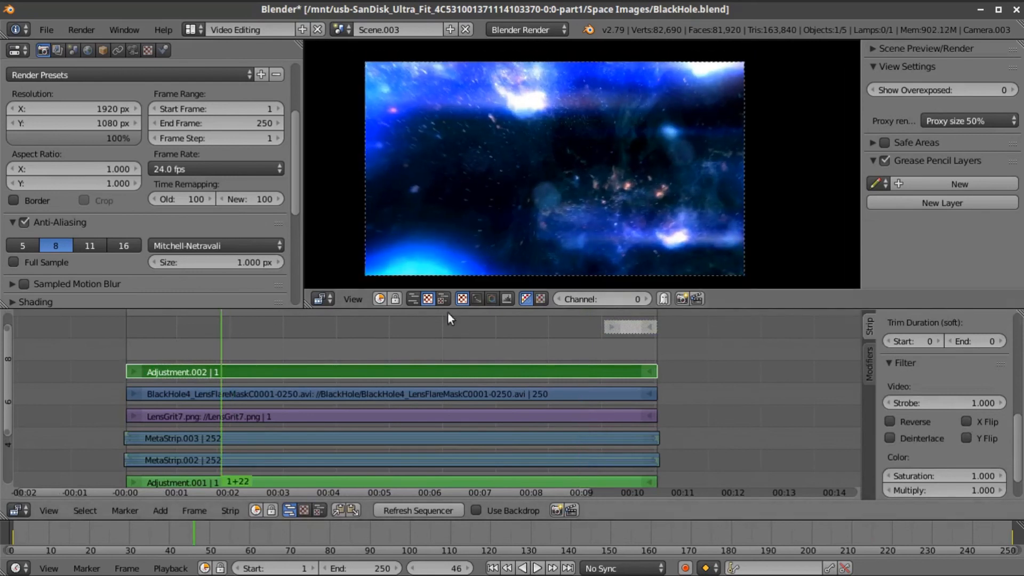
pyautogui.scroll(8, 964, 394)
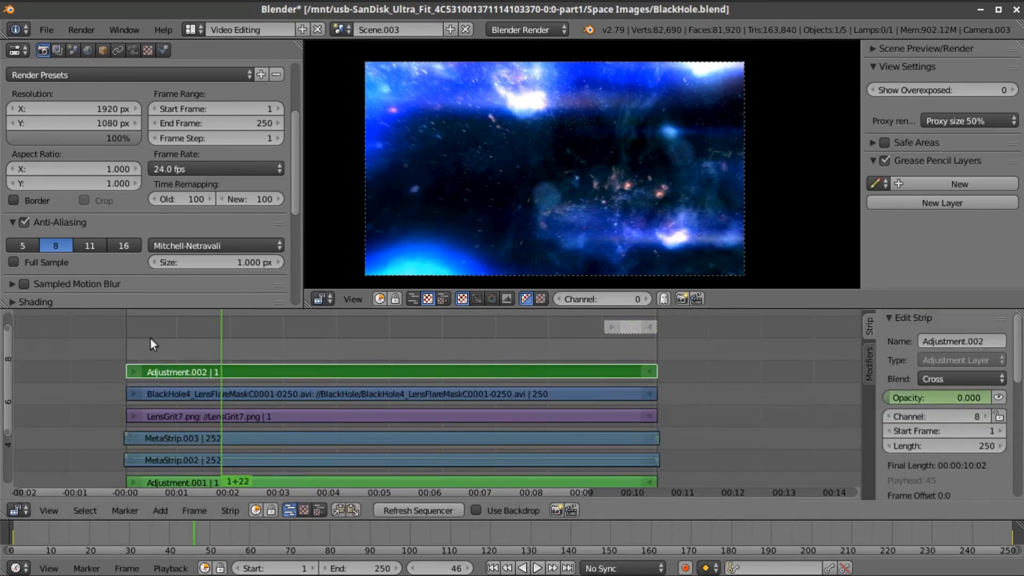
pyautogui.hotkey('alt', 'a')
pyautogui.hotkey('alt', 'a')
pyautogui.hotkey('alt', 'a')
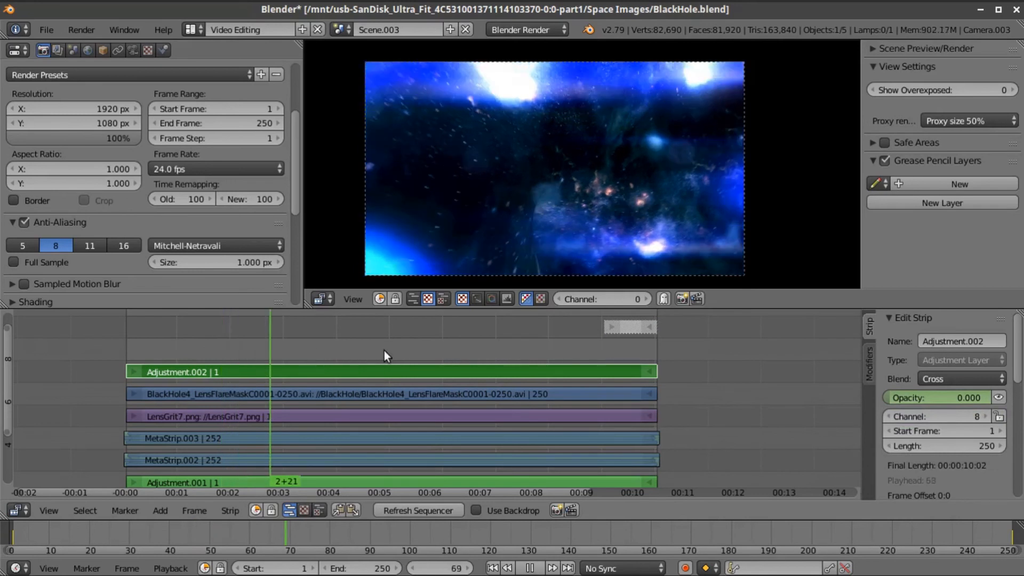
pyautogui.hotkey('alt', 'a')
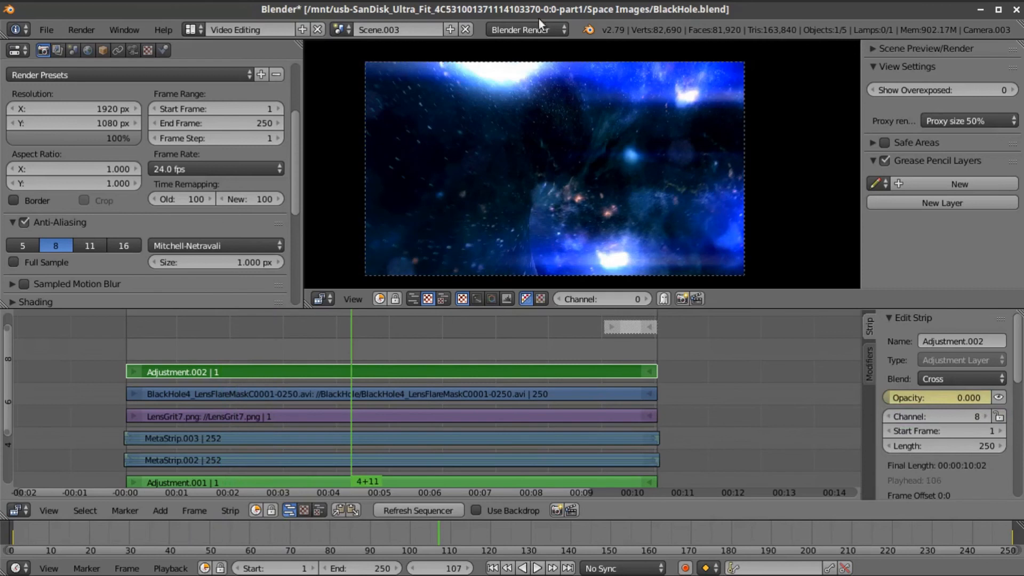
pyautogui.hotkey('alt', 'a')
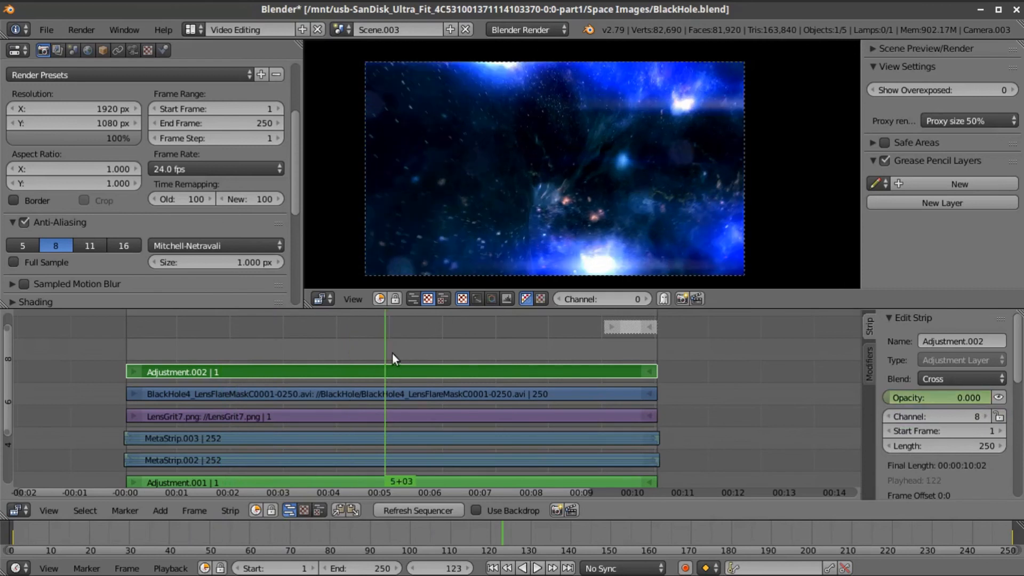
pyautogui.press('Left')
pyautogui.press('Left')
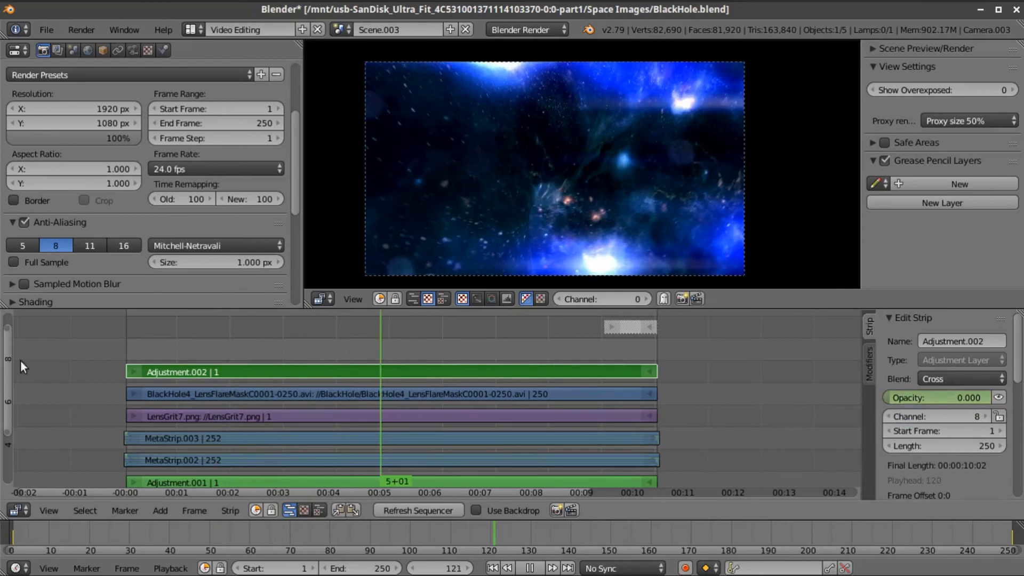
pyautogui.click(869, 356)
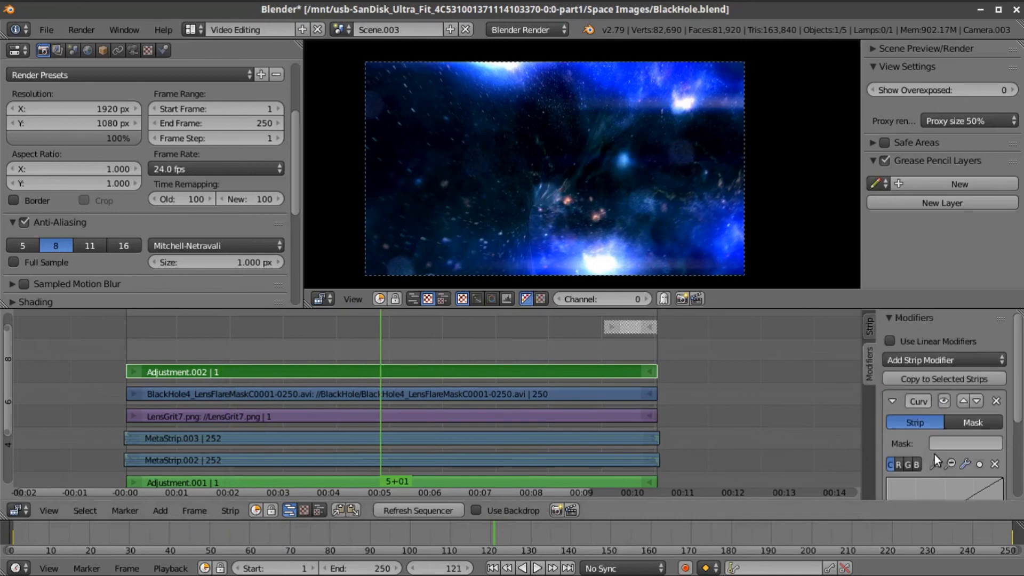
pyautogui.scroll(-5, 935, 456)
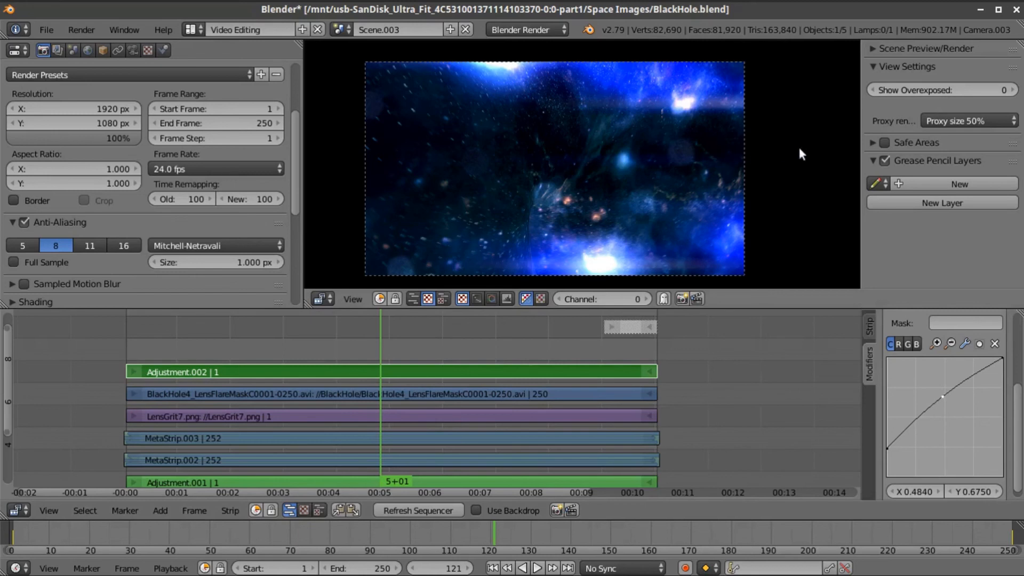
# - Unmute the short white Color strip on channel 10
pyautogui.scroll(2, 450, 332)
pyautogui.moveTo(449, 332); pyautogui.dragTo(416, 382, button='middle')
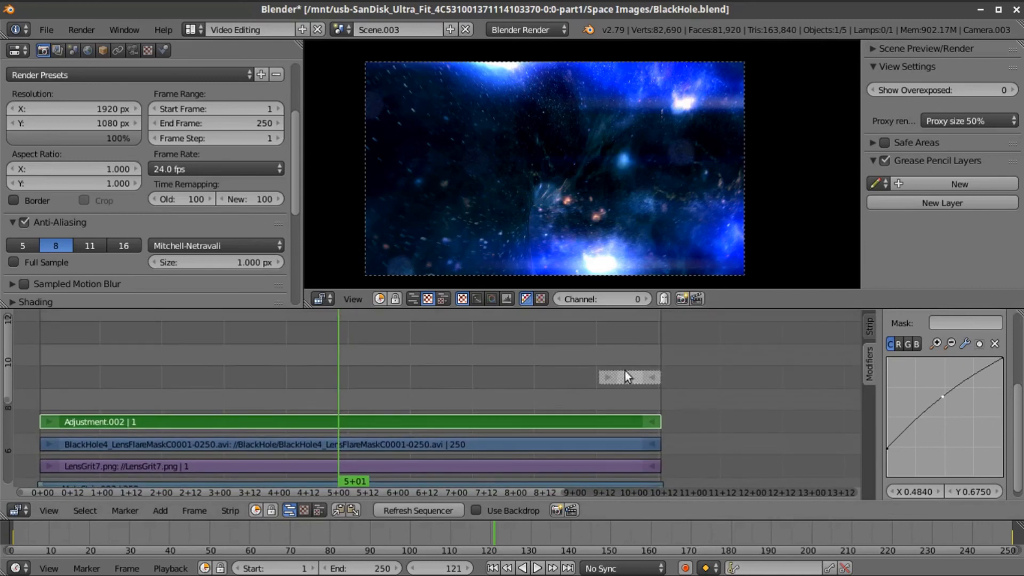
pyautogui.rightClick(631, 378)
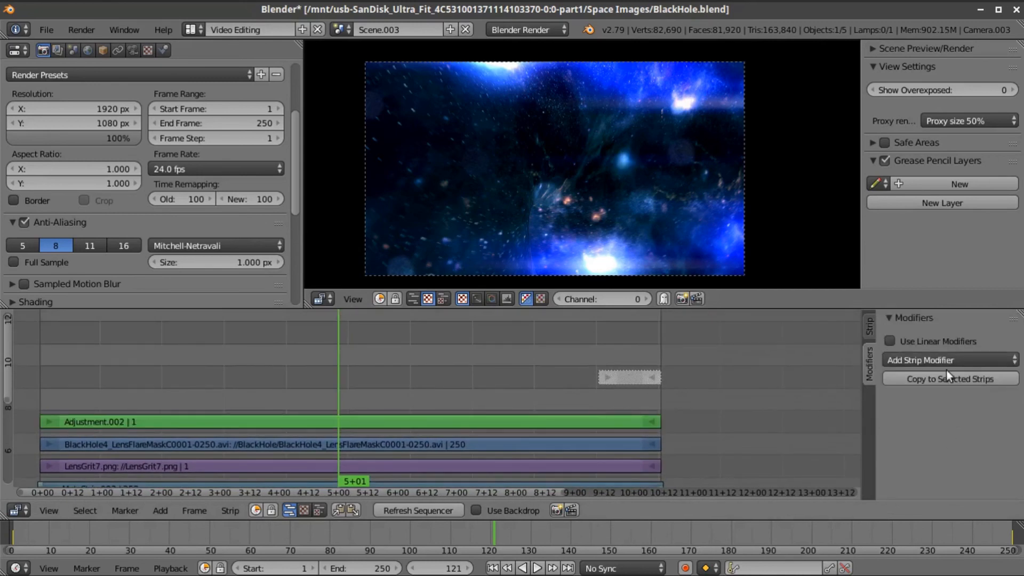
pyautogui.click(870, 326)
pyautogui.click(997, 398)
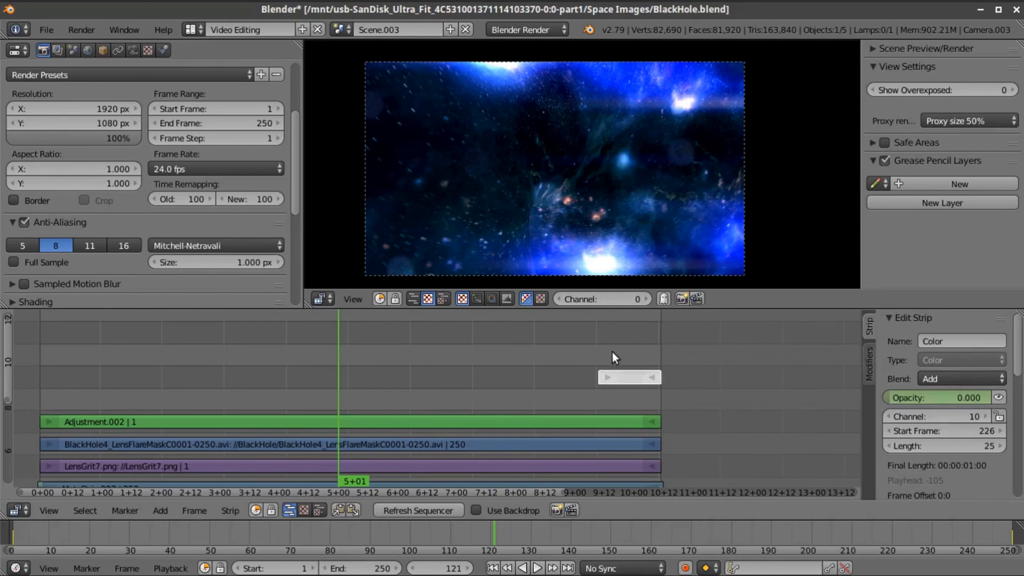
# - Jump ahead to the Color strip and go through its fade to white frame by frame up to frame 247
pyautogui.press('pageup')
pyautogui.hotkey('alt', 'a')
pyautogui.hotkey('alt', 'a')
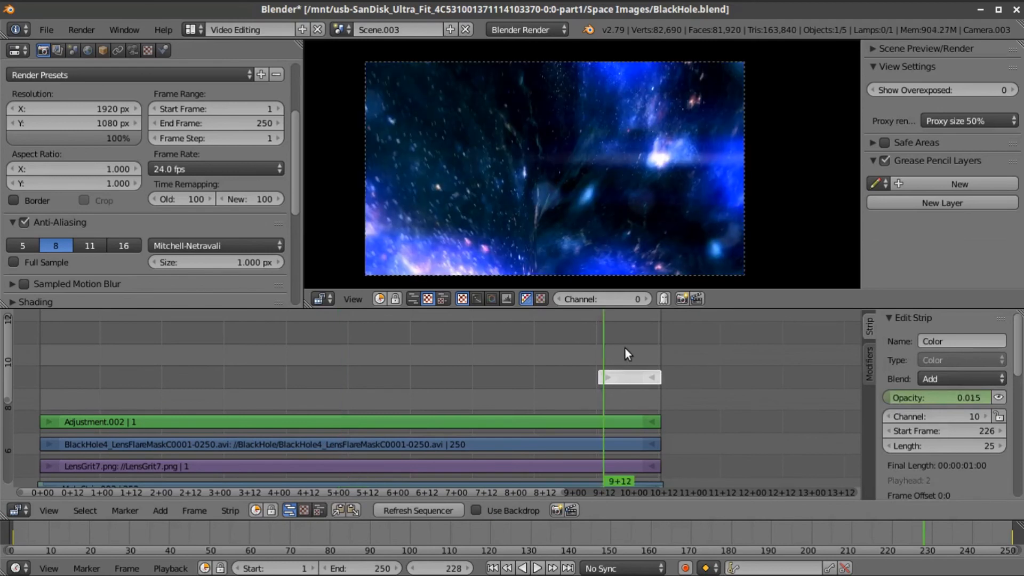
pyautogui.press('Right')
pyautogui.press('Right')
pyautogui.press('Right')
pyautogui.press('Right')
pyautogui.press('Right')
pyautogui.press('Right')
pyautogui.press('Right')
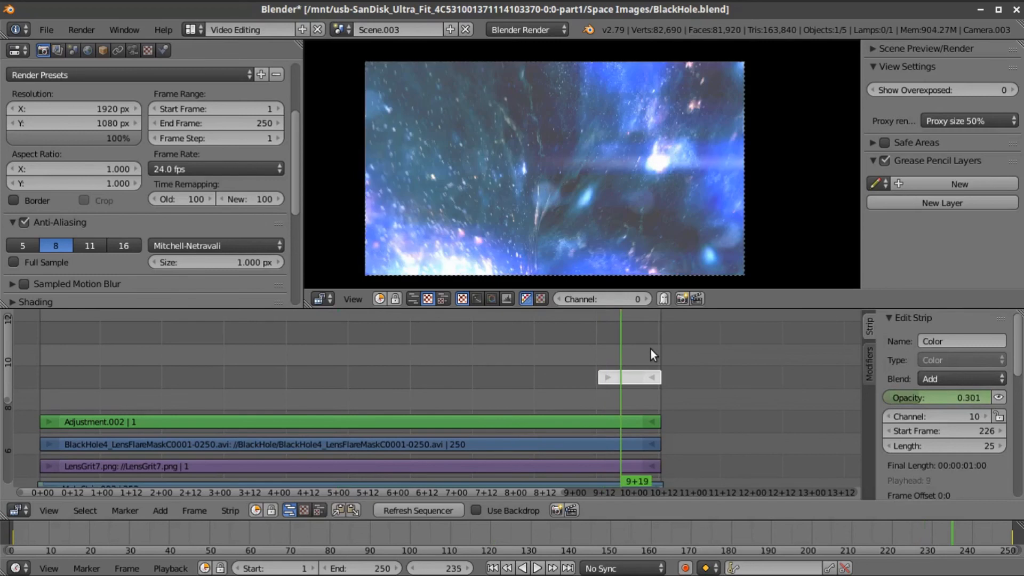
pyautogui.press('Right')
pyautogui.press('Right')
pyautogui.press('Right')
pyautogui.press('Right')
pyautogui.press('Right')
pyautogui.press('Right')
pyautogui.press('Right')
pyautogui.press('Right')
pyautogui.press('Right')
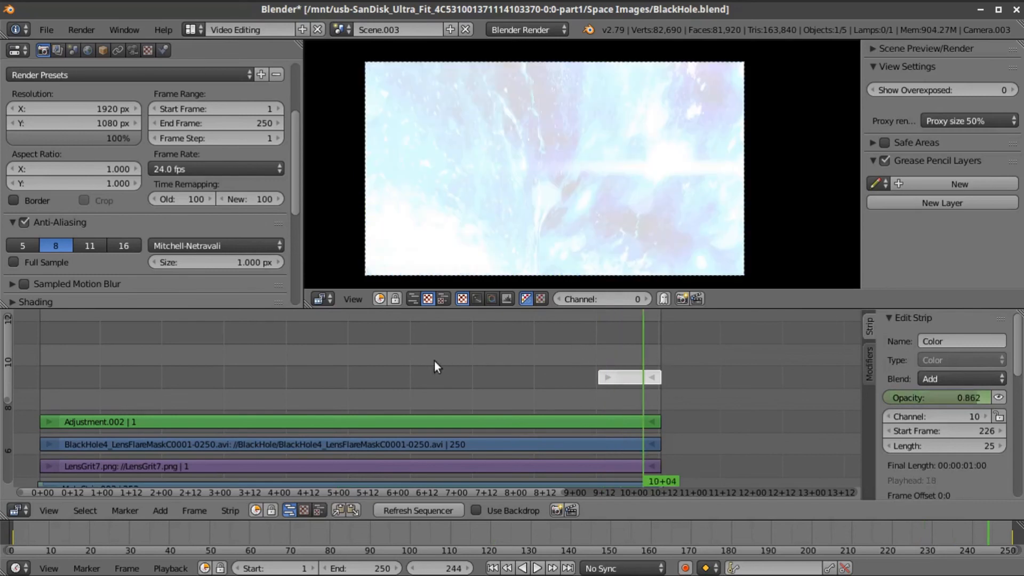
pyautogui.press('Right')
pyautogui.press('Right')
pyautogui.press('Right')
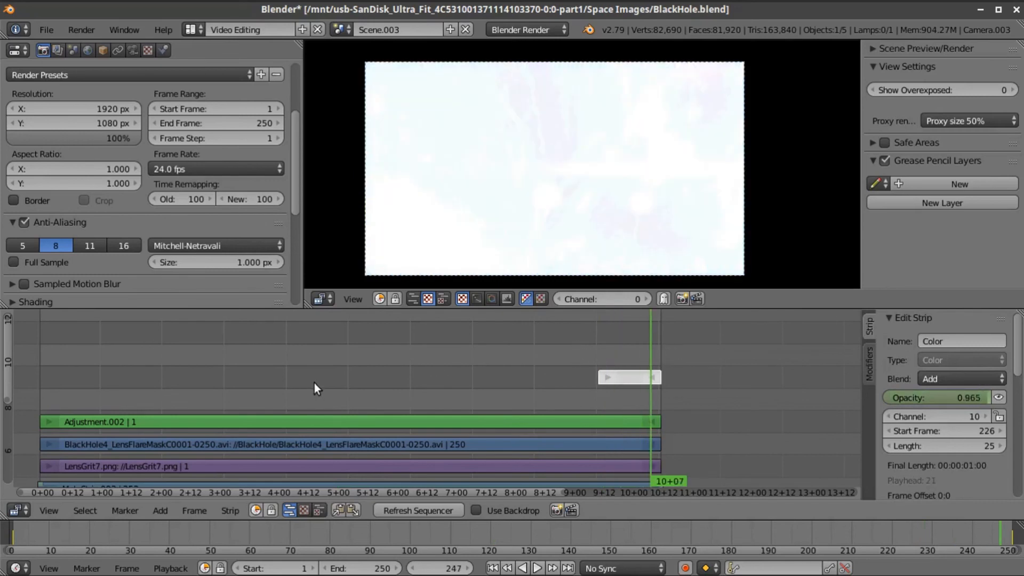
pyautogui.press('Down')
pyautogui.press('Down')
# - Set the preview's proxy render size to 25% and play back an earlier part of the sequence
pyautogui.scroll(-1, 653, 194)
pyautogui.click(962, 120)
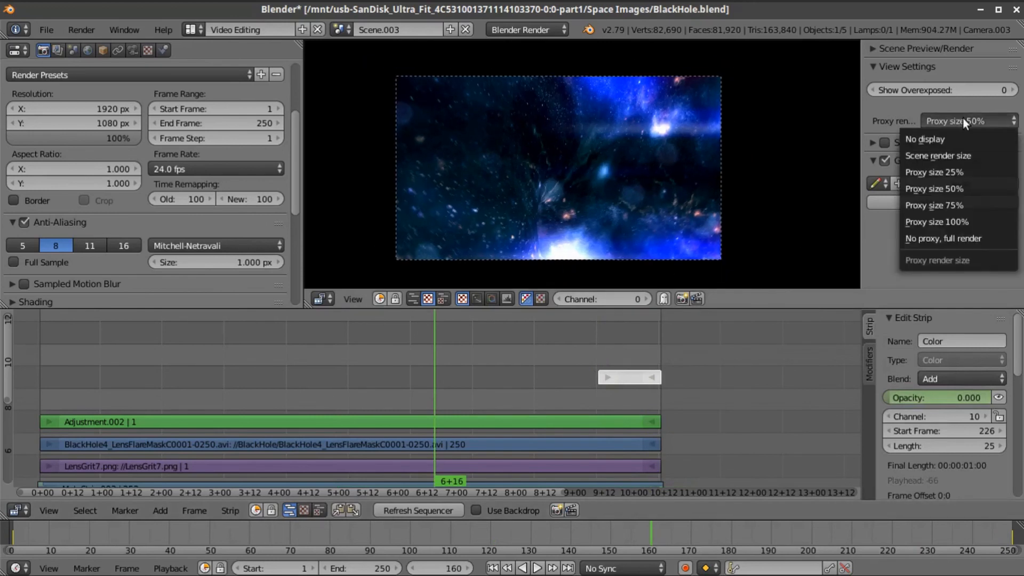
pyautogui.click(955, 170)
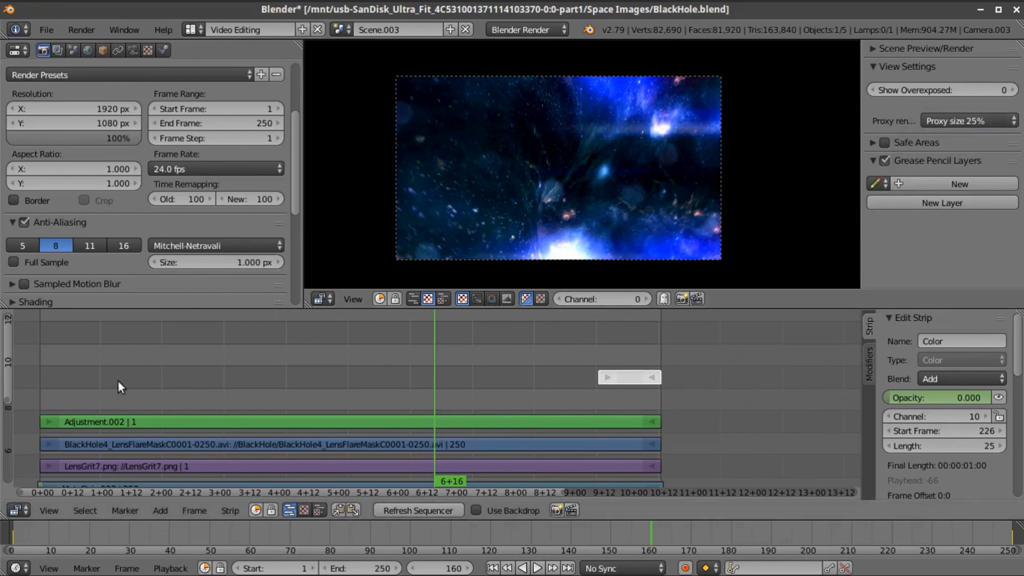
pyautogui.click(192, 424)
pyautogui.hotkey('alt', 'a')
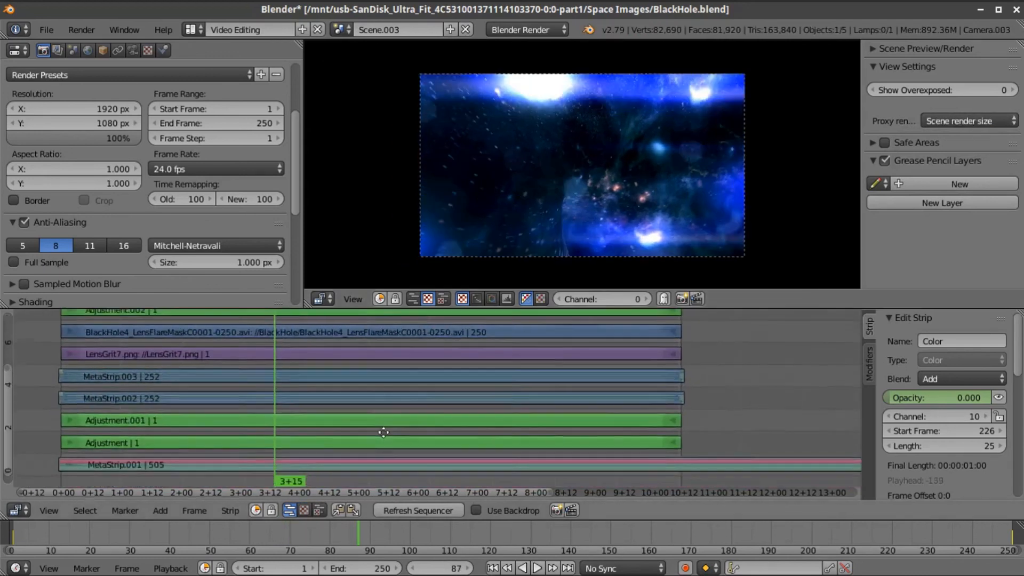
# - Enable frame dropping for playback and set the preview's proxy render size to Proxy size 25%
pyautogui.moveTo(384, 433); pyautogui.dragTo(384, 424, button='middle')
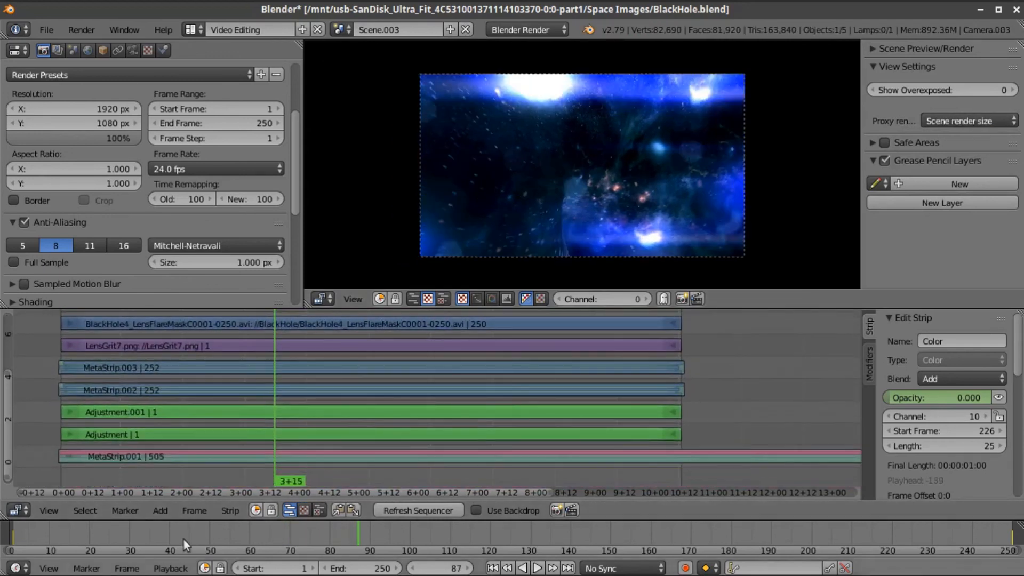
pyautogui.click(172, 568)
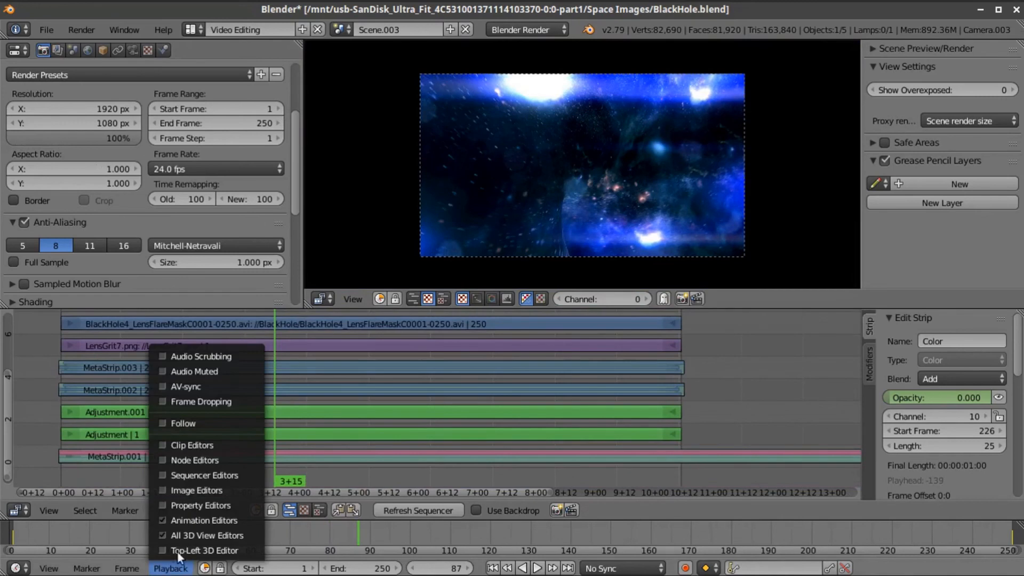
pyautogui.click(161, 400)
pyautogui.click(946, 121)
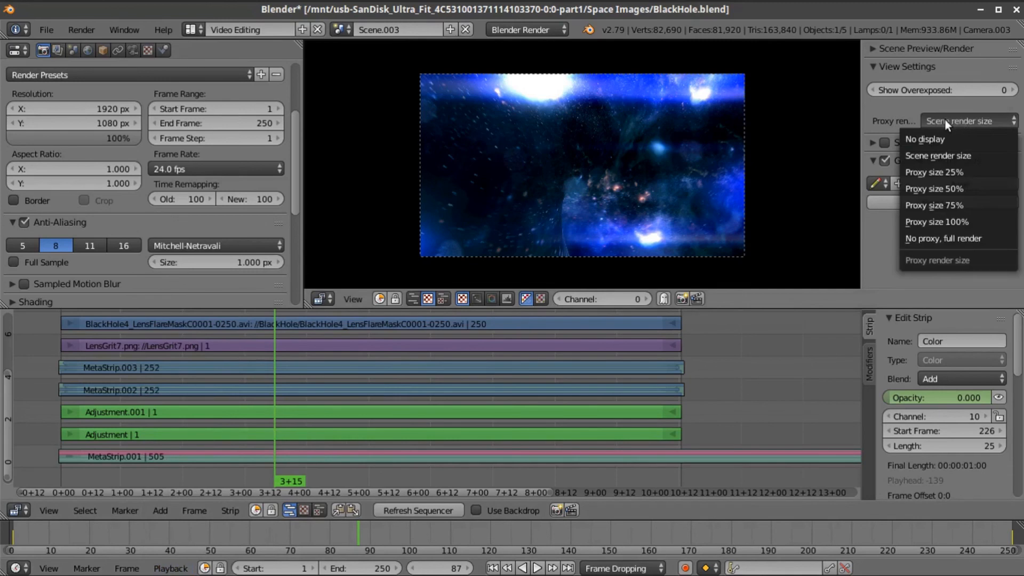
pyautogui.click(956, 172)
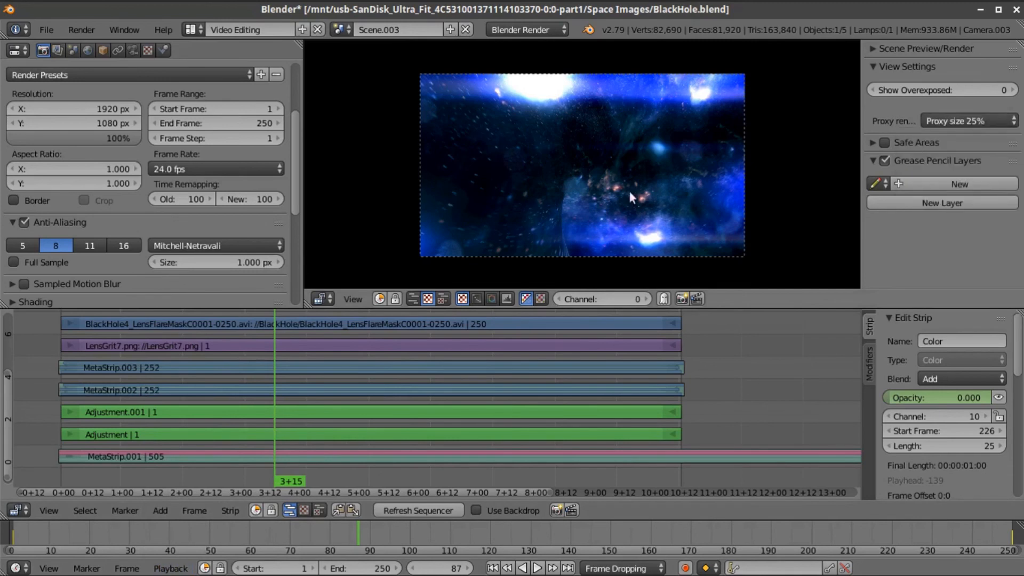
# - Preview the composite with frame dropping by playing it forward from frame 87 and in reverse from frame 92, stopping at frame 60
pyautogui.moveTo(518, 358); pyautogui.dragTo(447, 440, button='middle')
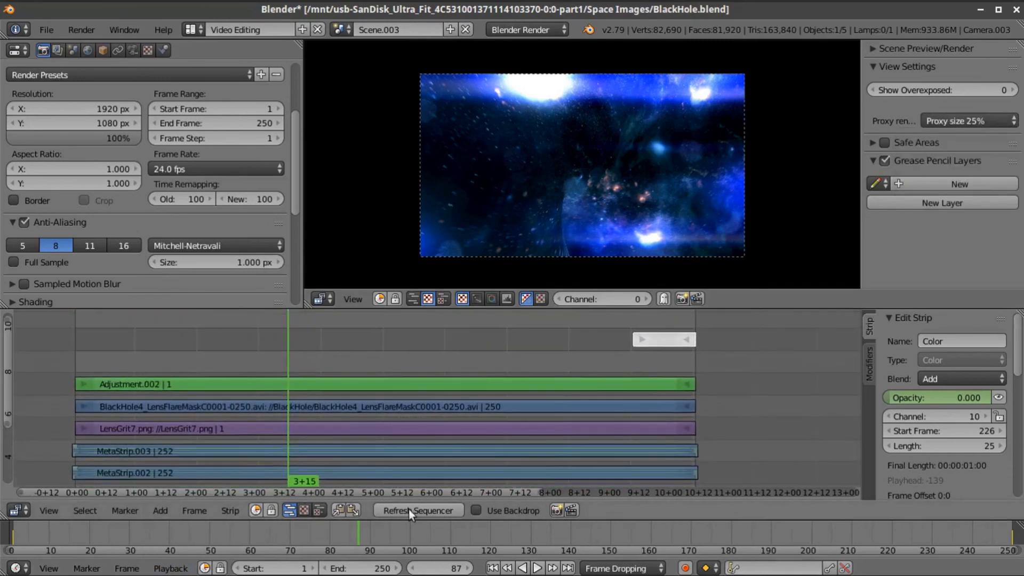
pyautogui.click(538, 569)
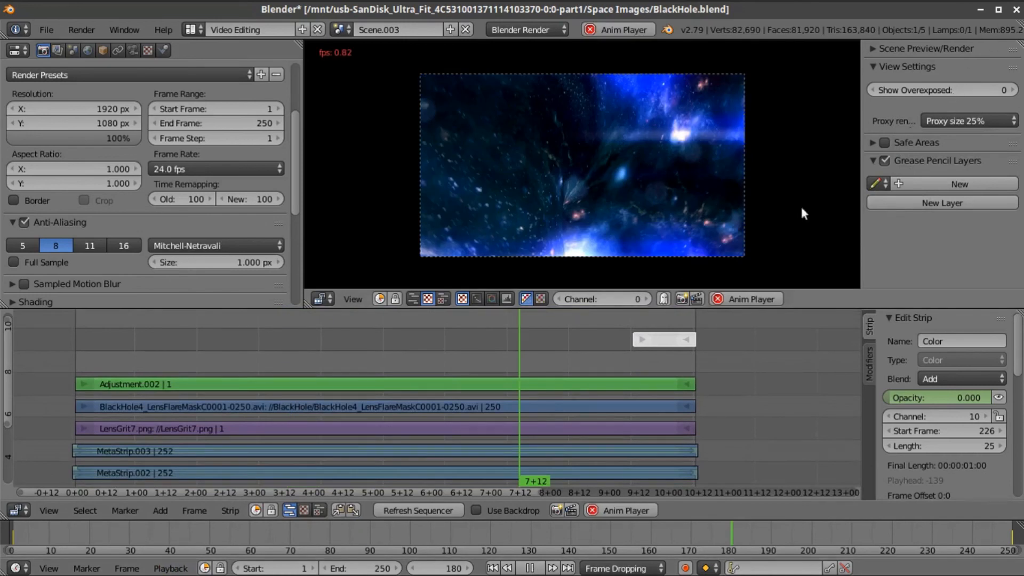
pyautogui.click(534, 568)
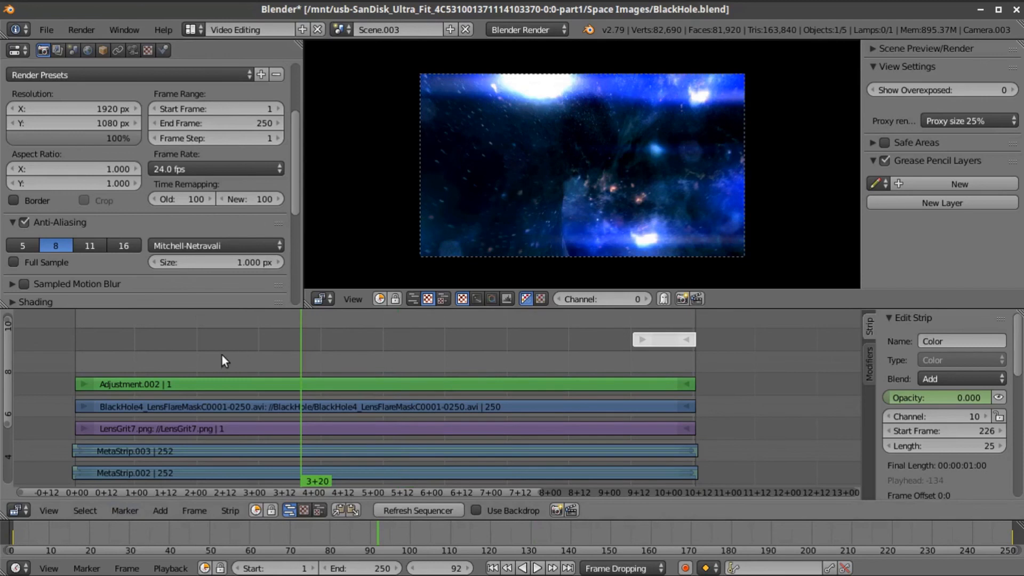
pyautogui.hotkey('shift', 'alt', 'a')
pyautogui.hotkey('alt', 'a')
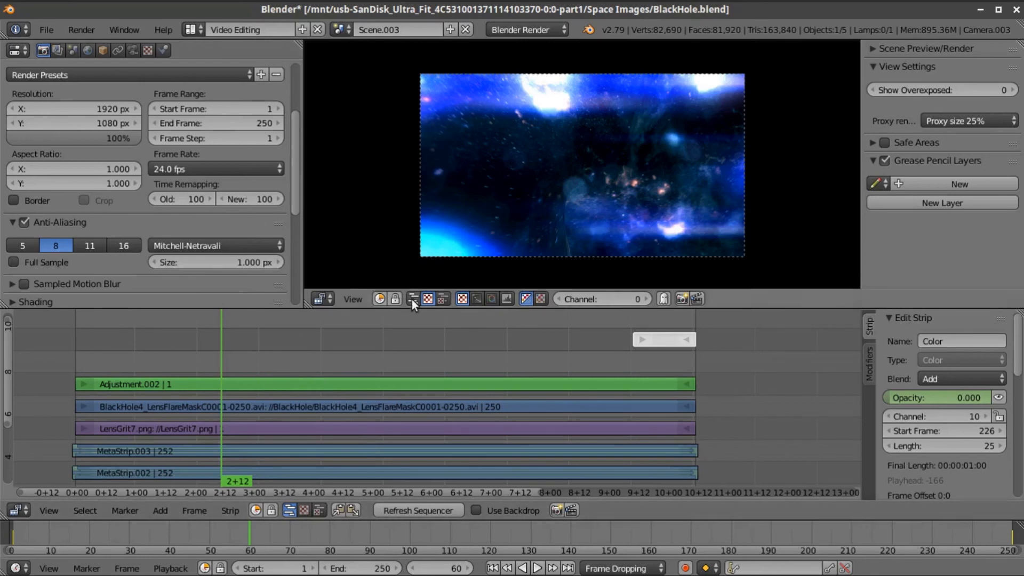
pyautogui.scroll(1, 414, 334)
pyautogui.moveTo(416, 336); pyautogui.dragTo(591, 199, button='middle')
pyautogui.scroll(2, 463, 335)
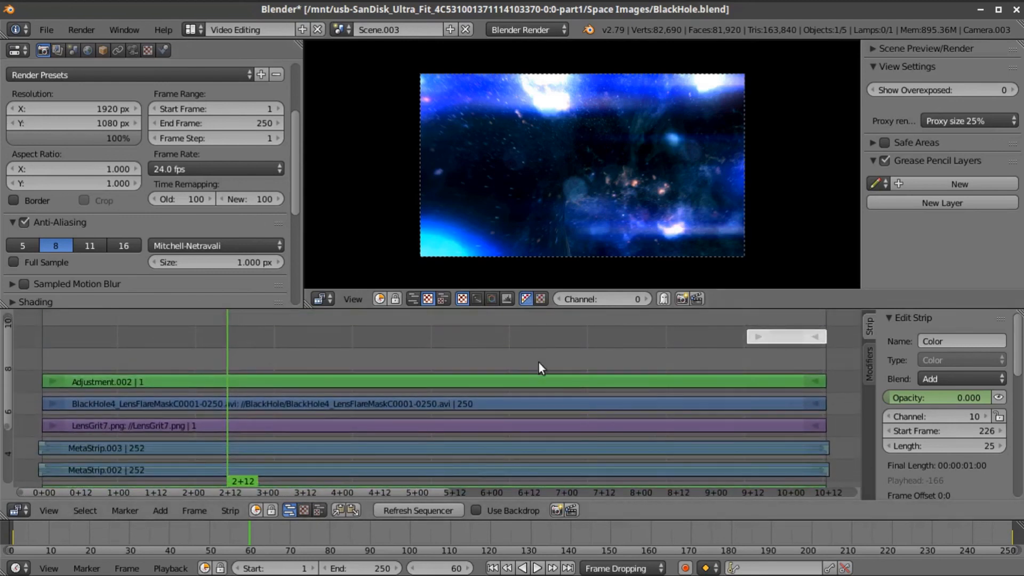
pyautogui.scroll(-1, 546, 360)
pyautogui.moveTo(545, 360); pyautogui.dragTo(551, 490, button='middle')
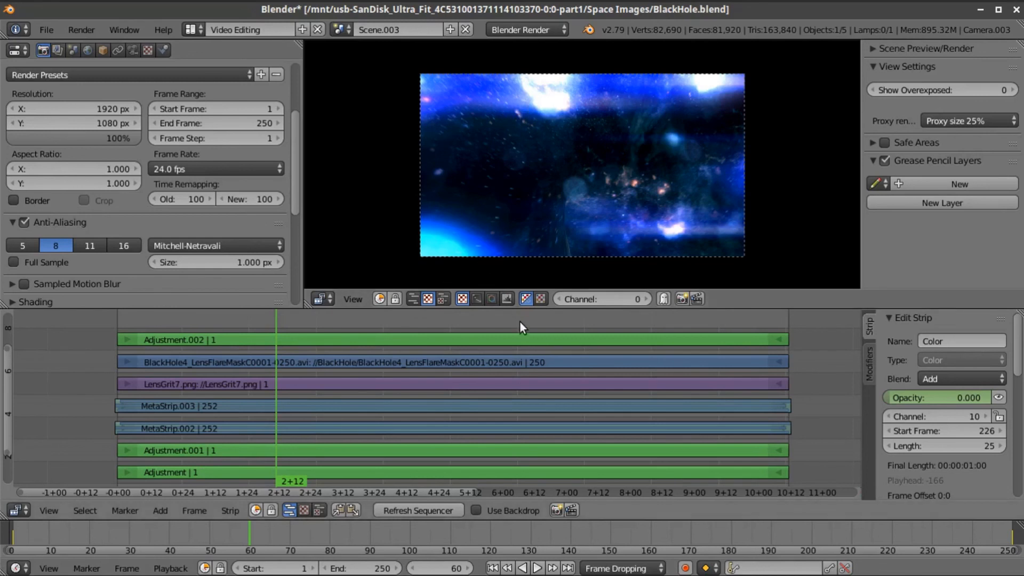
pyautogui.scroll(3, 521, 322)
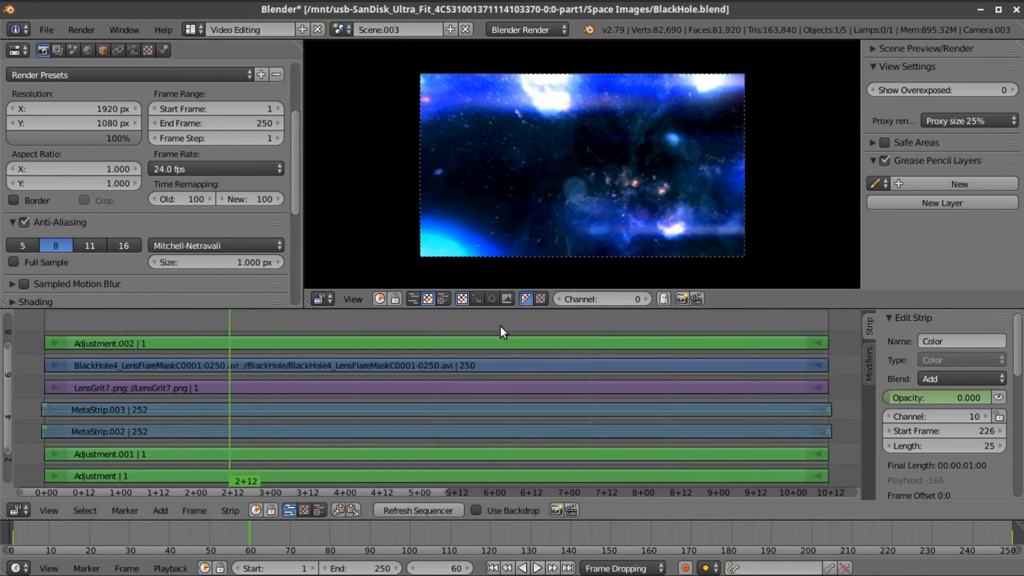